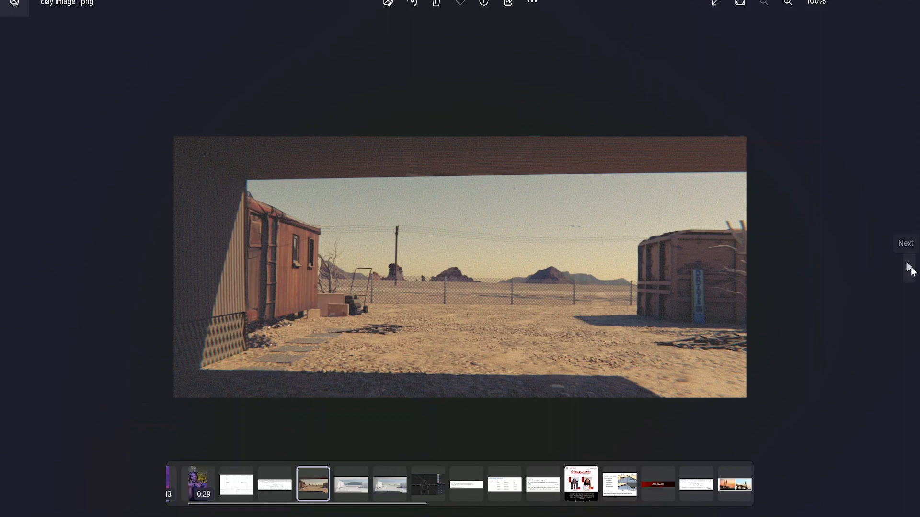
# Compare the textured desert render with "clay image .png" and "clay image fix .png" in the image viewer
pyautogui.click(909, 269)
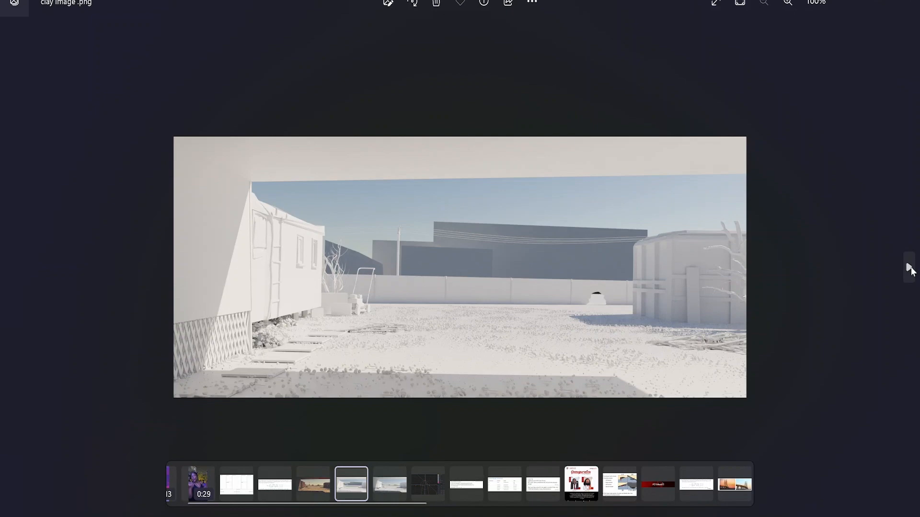
pyautogui.click(11, 269)
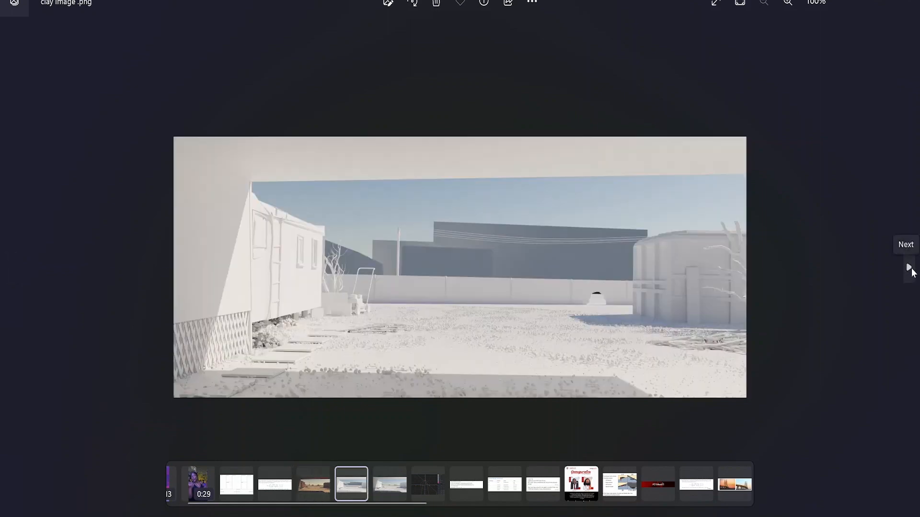
pyautogui.click(909, 268)
pyautogui.click(910, 268)
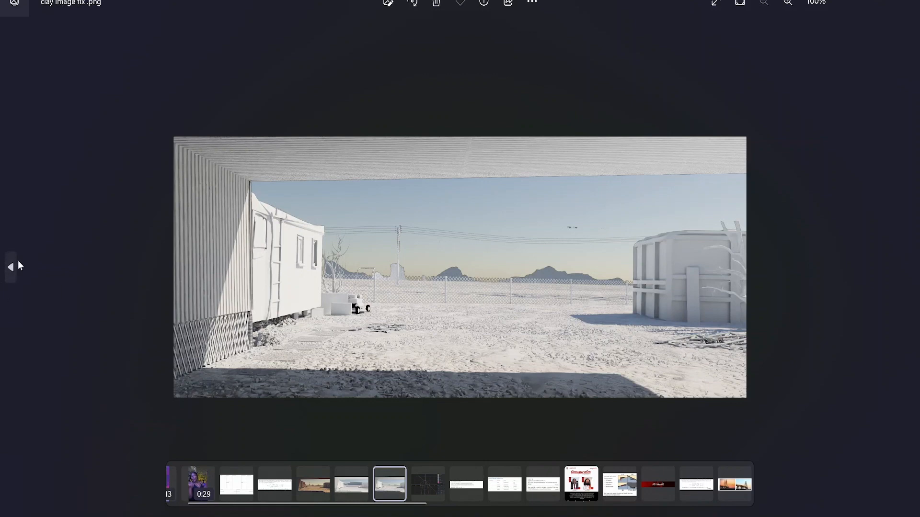
pyautogui.click(10, 268)
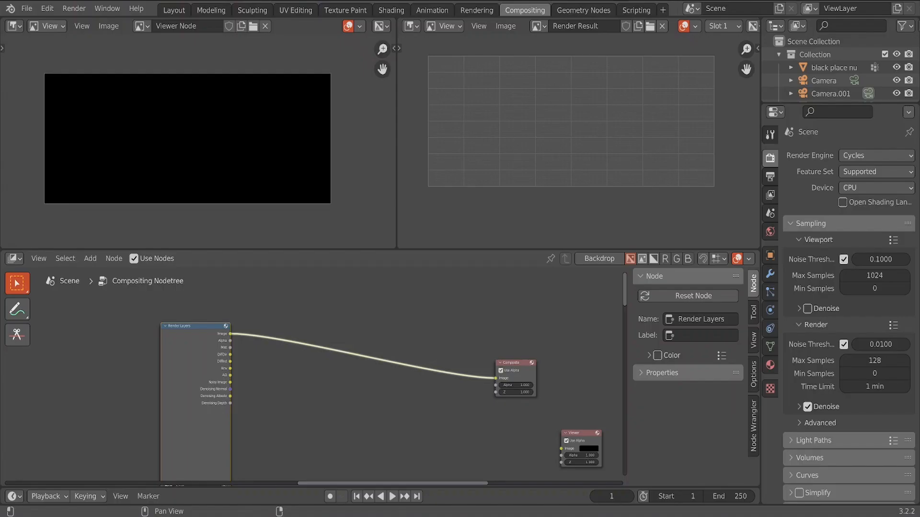
# In the Layout workspace, set the view layer's material override to Material.006
pyautogui.click(168, 10)
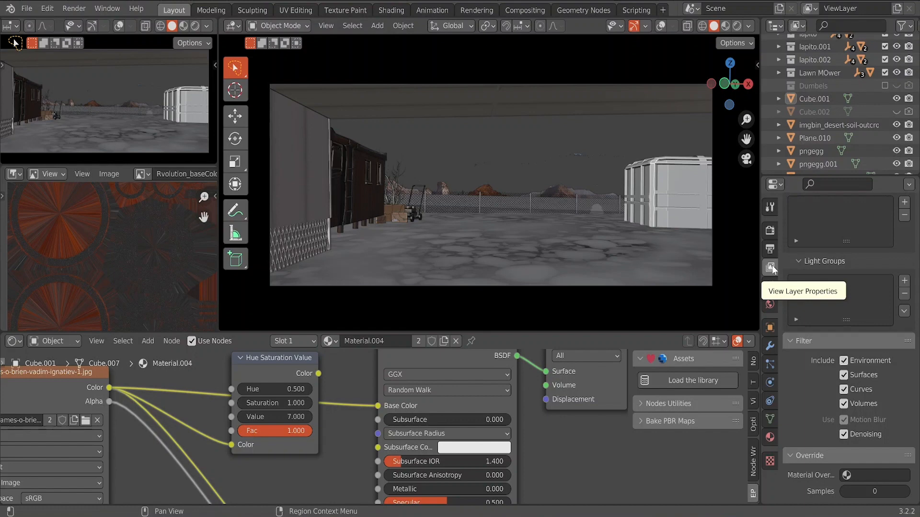
pyautogui.scroll(7, 814, 263)
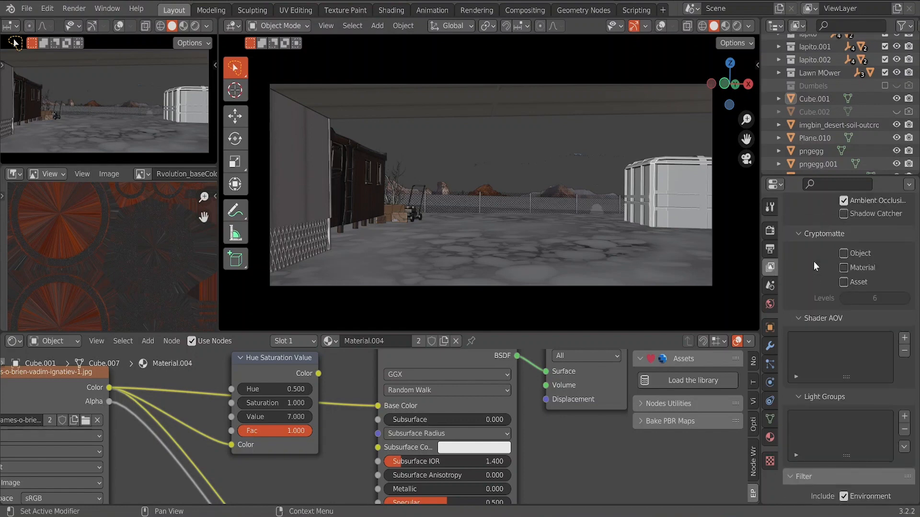
pyautogui.scroll(-7, 814, 266)
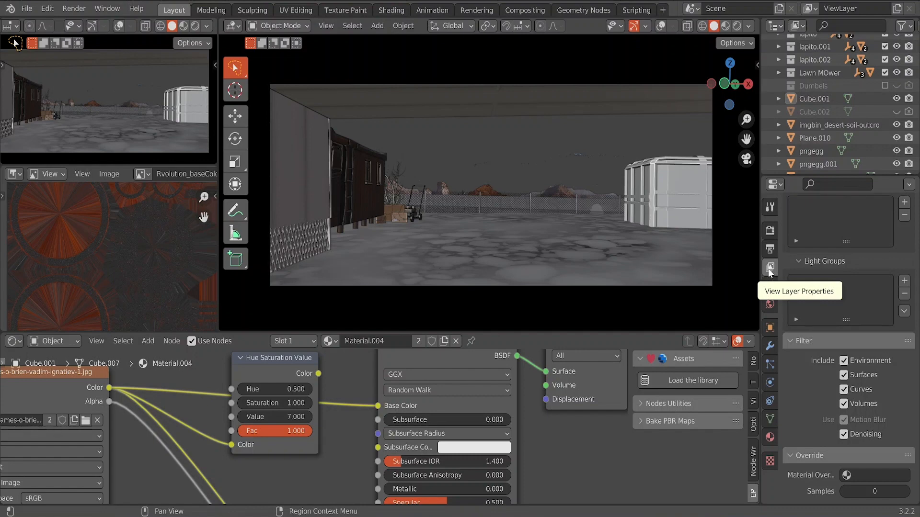
pyautogui.click(868, 479)
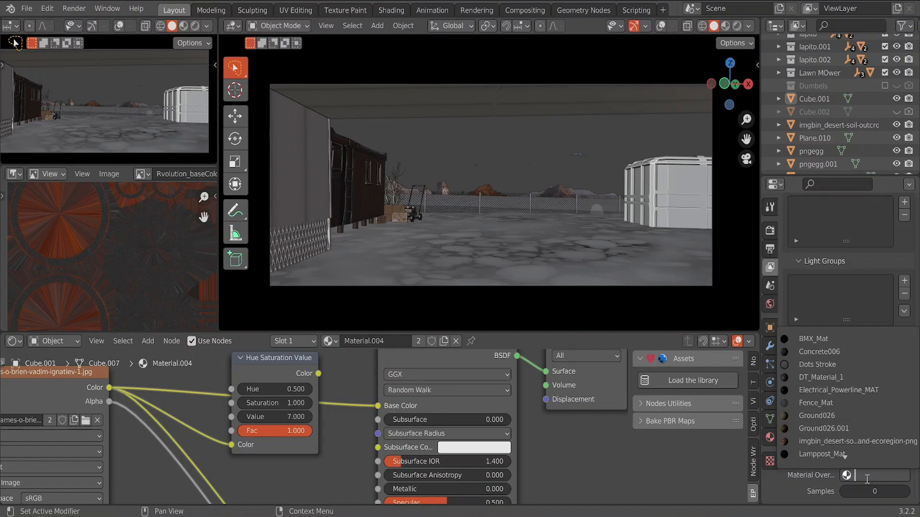
pyautogui.write('materia')
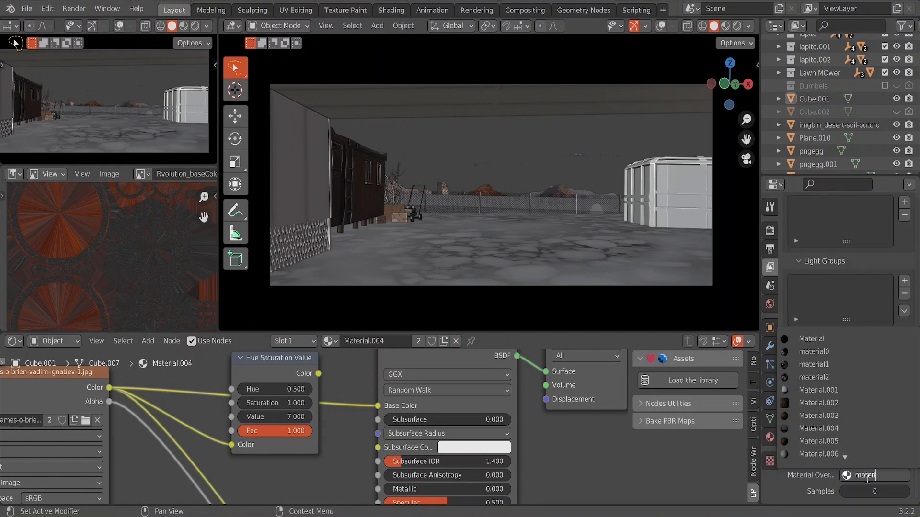
pyautogui.click(839, 455)
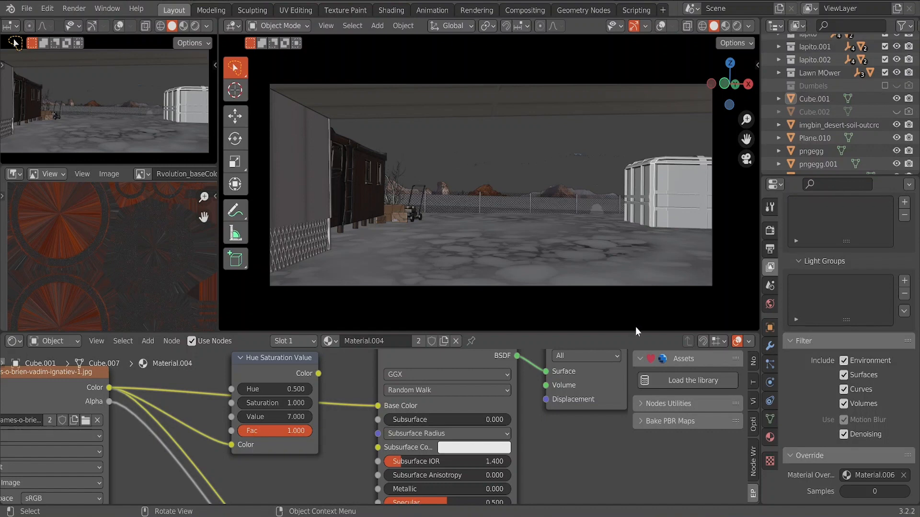
# Switch to Photos to compare "clay image .png" with "clay image fix .png", and return to Blender
pyautogui.moveTo(556, 516)
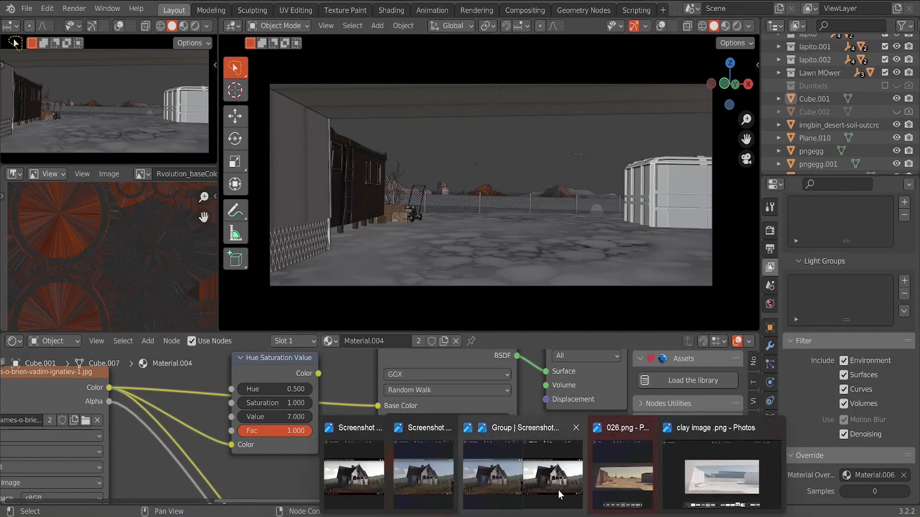
pyautogui.click(682, 468)
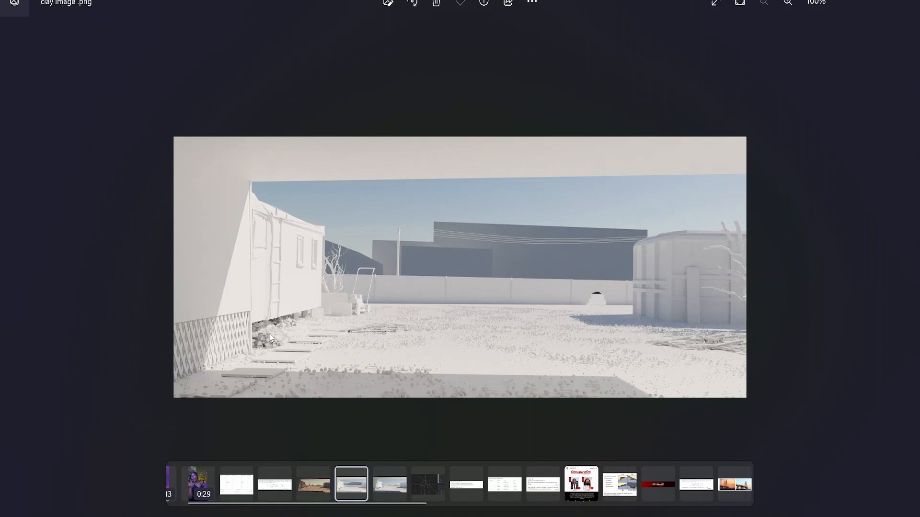
pyautogui.click(908, 268)
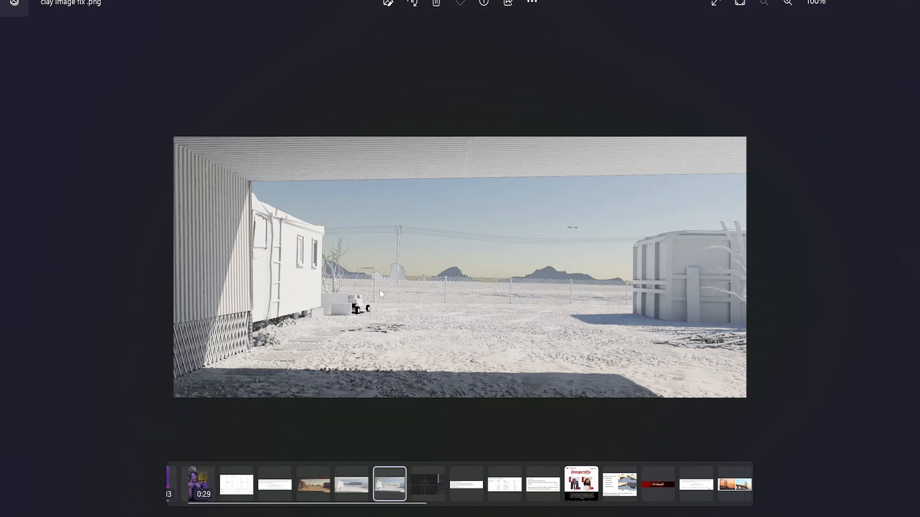
pyautogui.click(602, 516)
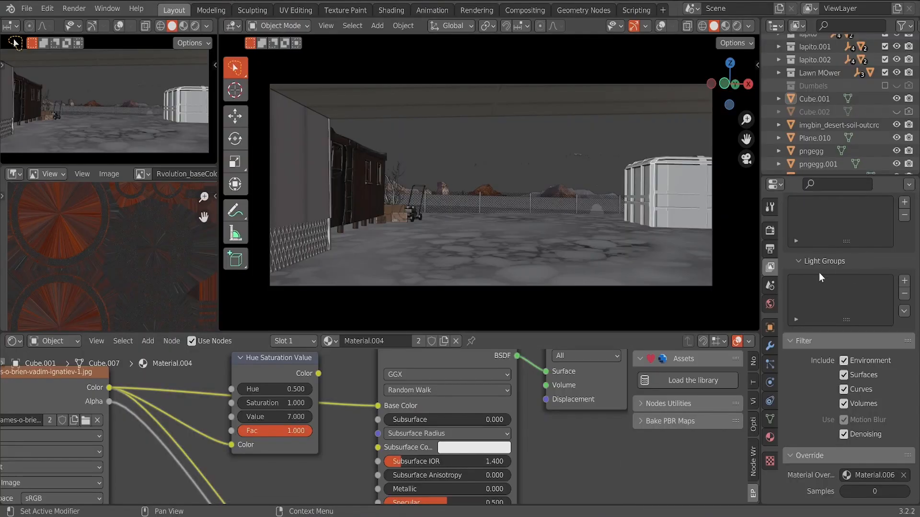
# Clear the view layer's material override and review which data and light passes are enabled
pyautogui.click(904, 476)
pyautogui.scroll(15, 815, 389)
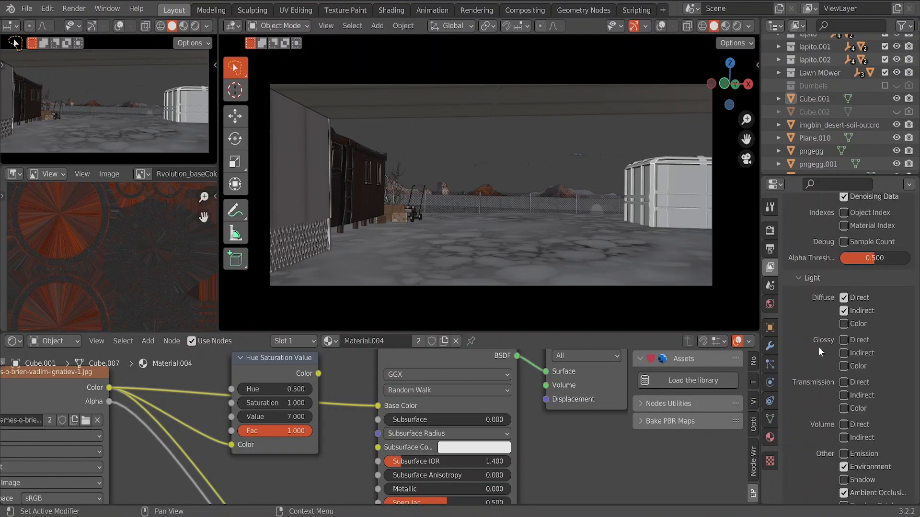
pyautogui.scroll(2, 818, 324)
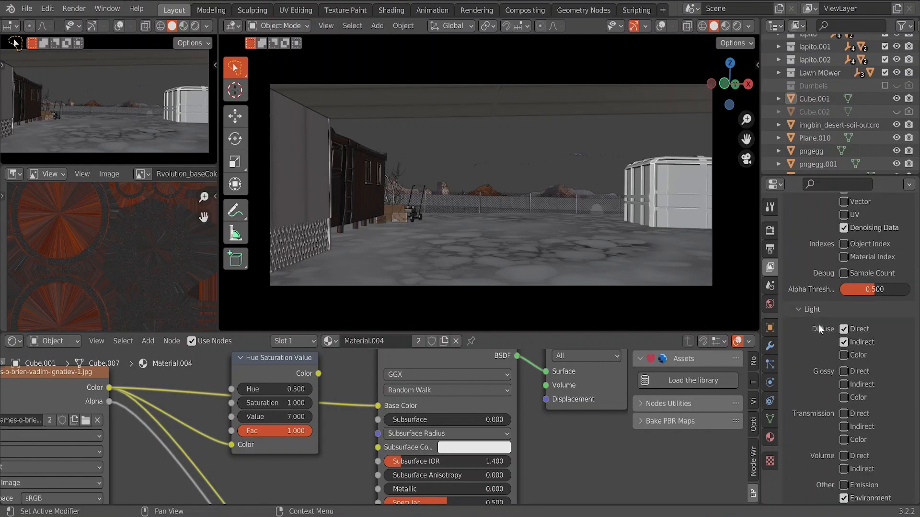
pyautogui.scroll(10, 813, 325)
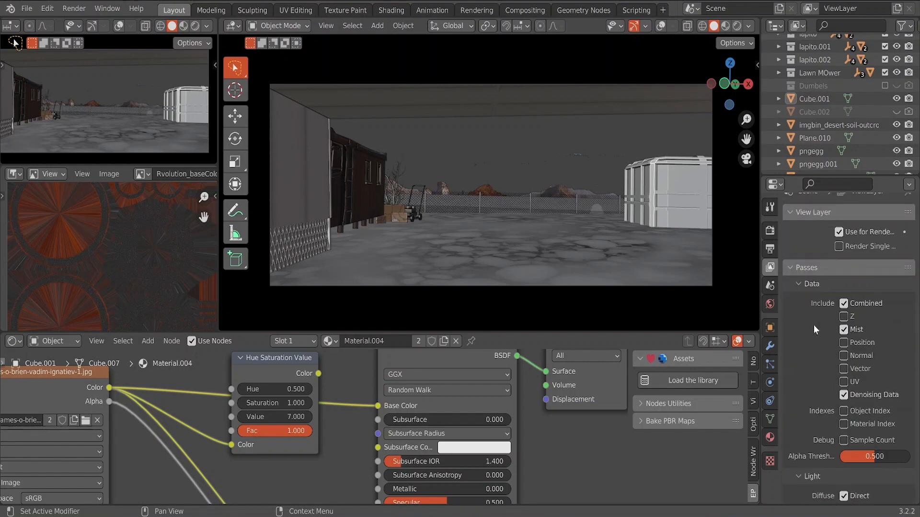
pyautogui.scroll(-11, 813, 325)
pyautogui.scroll(-12, 813, 325)
pyautogui.scroll(12, 813, 325)
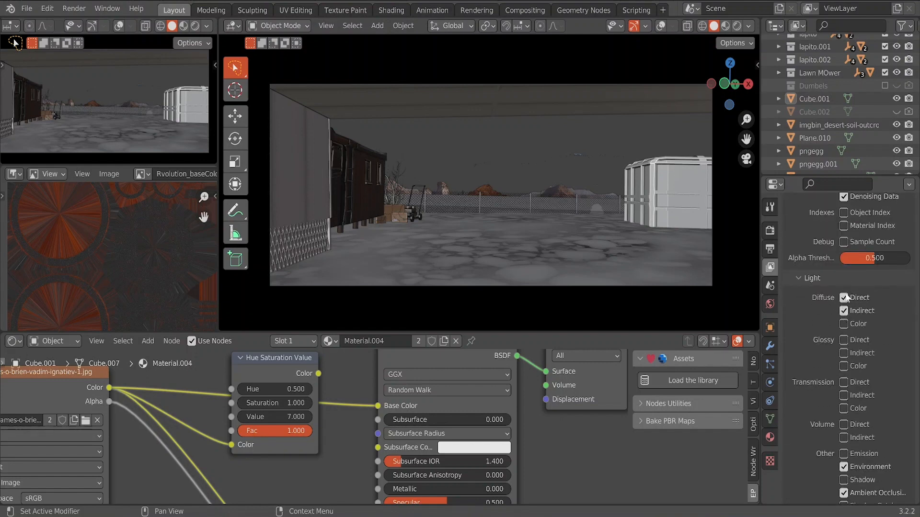
pyautogui.scroll(-2, 809, 412)
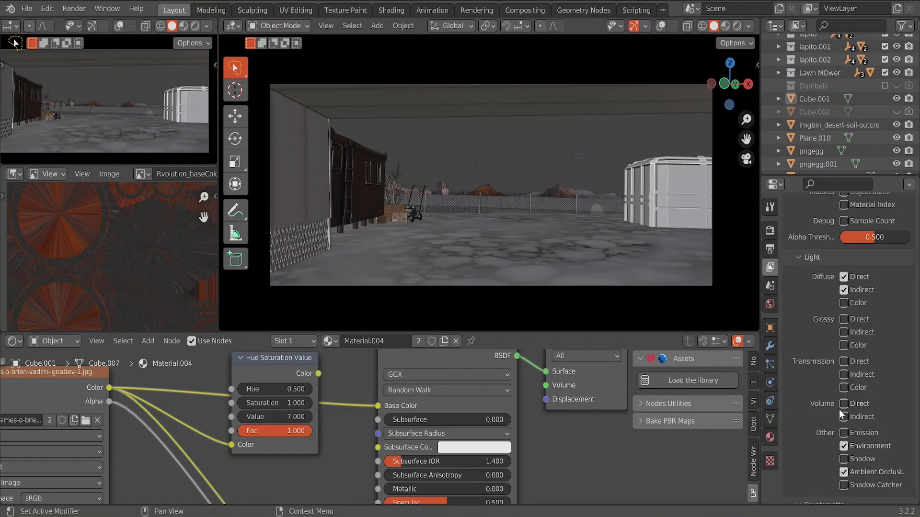
pyautogui.scroll(20, 831, 347)
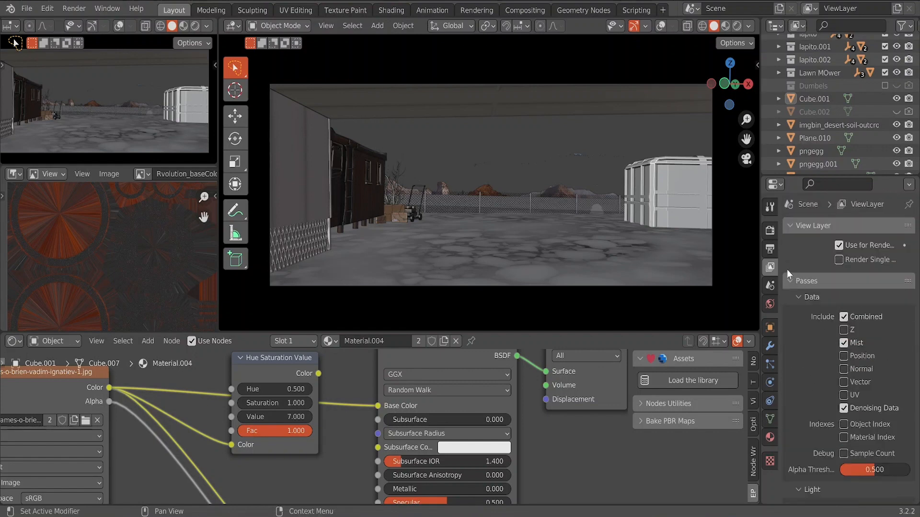
# Render the scene in Cycles with a 10 min time limit and view the result in the Compositing workspace
pyautogui.click(769, 231)
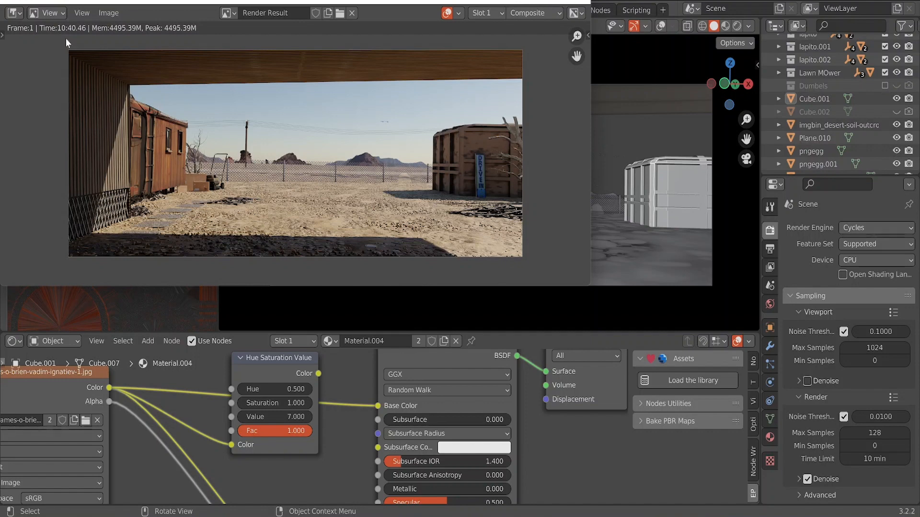
pyautogui.click(517, 3)
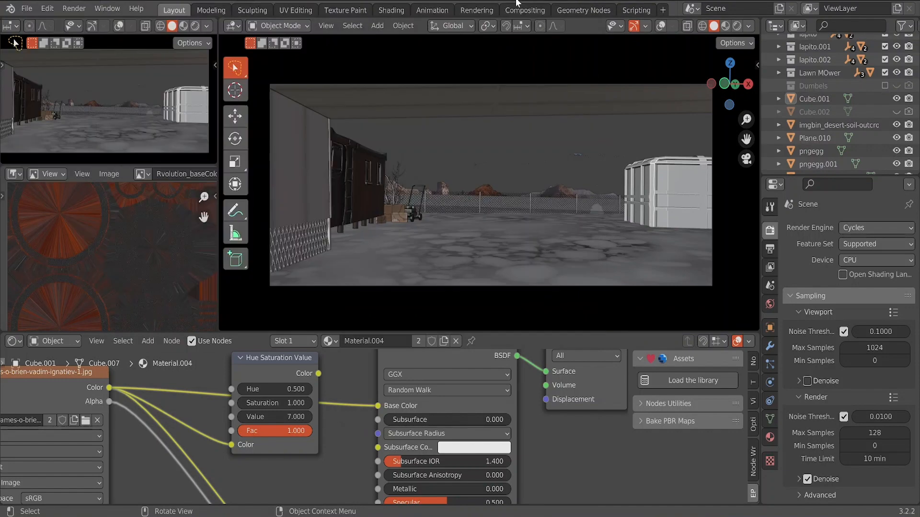
pyautogui.click(533, 11)
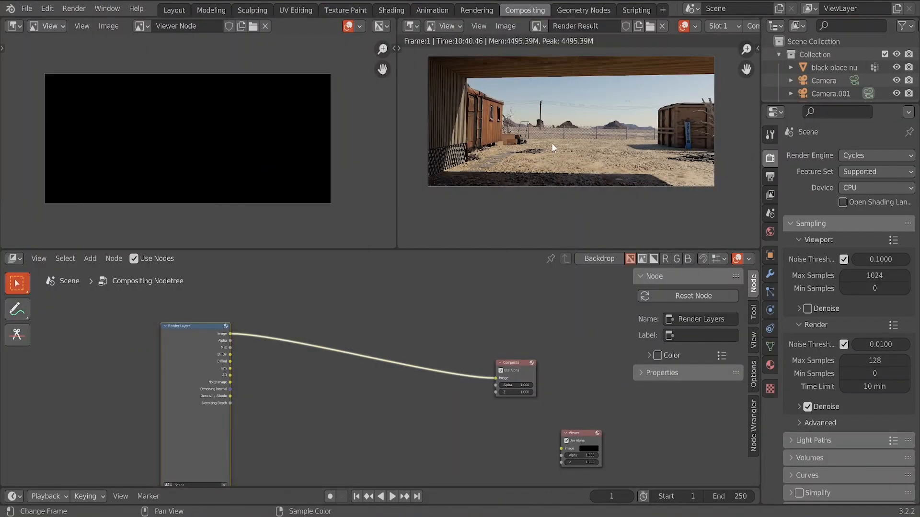
pyautogui.scroll(3, 550, 143)
pyautogui.scroll(-3, 563, 143)
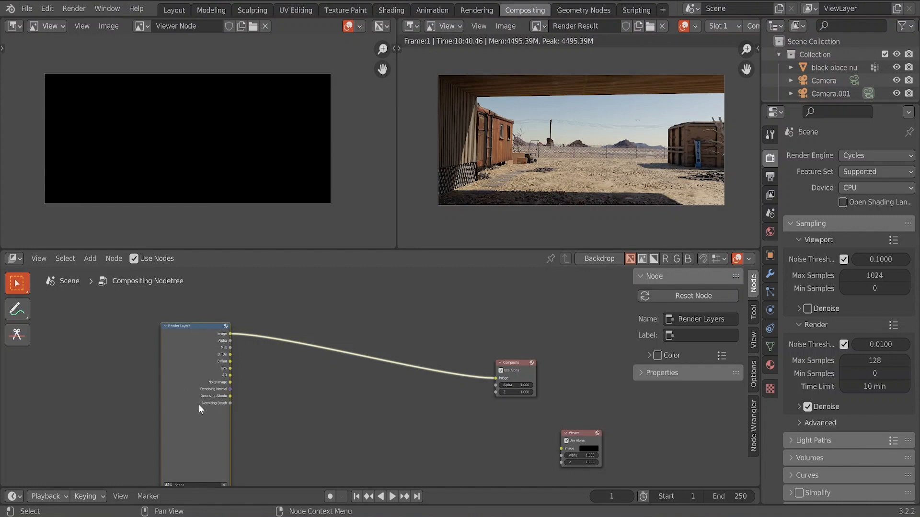
# Compare the Render Layers node's outputs with the passes enabled in the view layer properties
pyautogui.scroll(4, 283, 375)
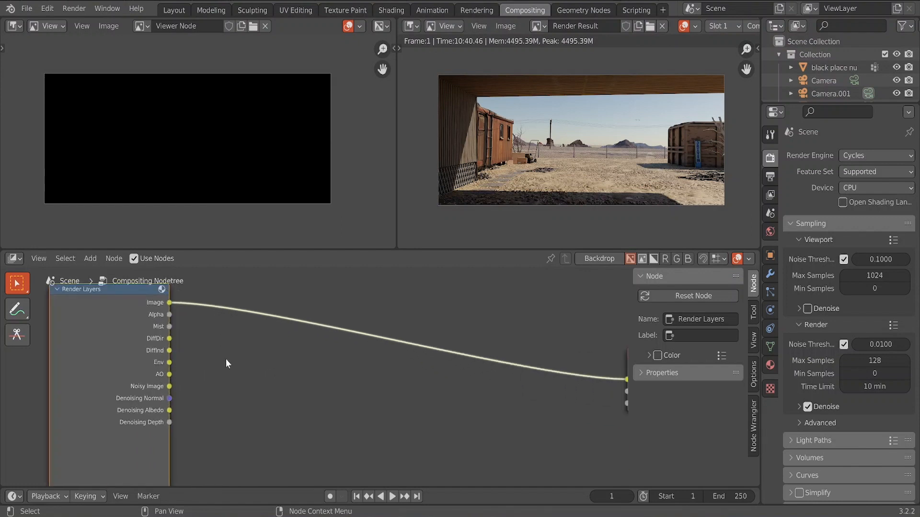
pyautogui.scroll(1, 303, 389)
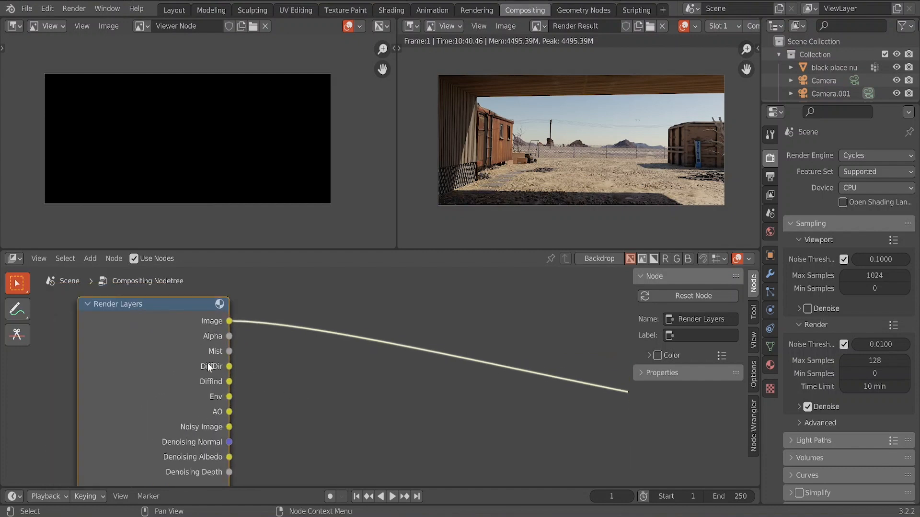
pyautogui.click(771, 196)
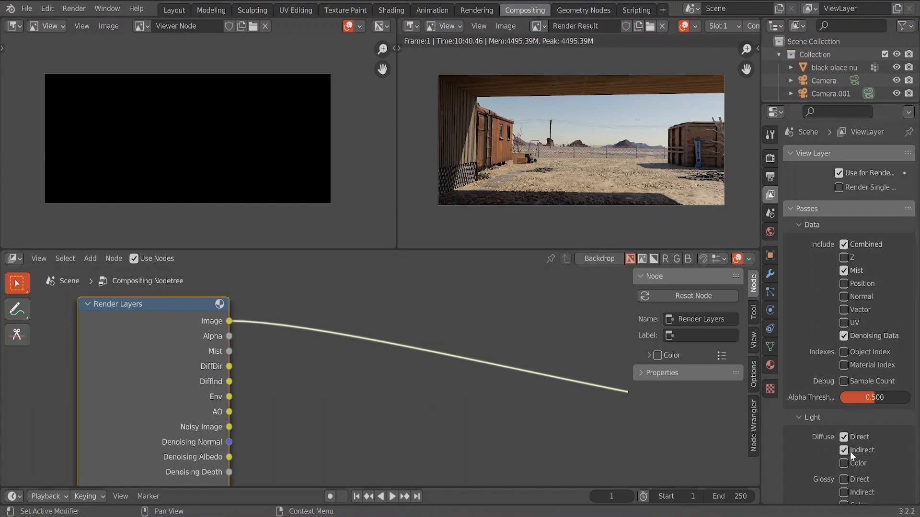
# Connect Render Layers to the Viewer node and cycle the preview through its passes to the Env output
pyautogui.keyDown('ctrl'); pyautogui.keyDown('shift'); pyautogui.click(167, 351); pyautogui.keyUp('shift'); pyautogui.keyUp('ctrl')
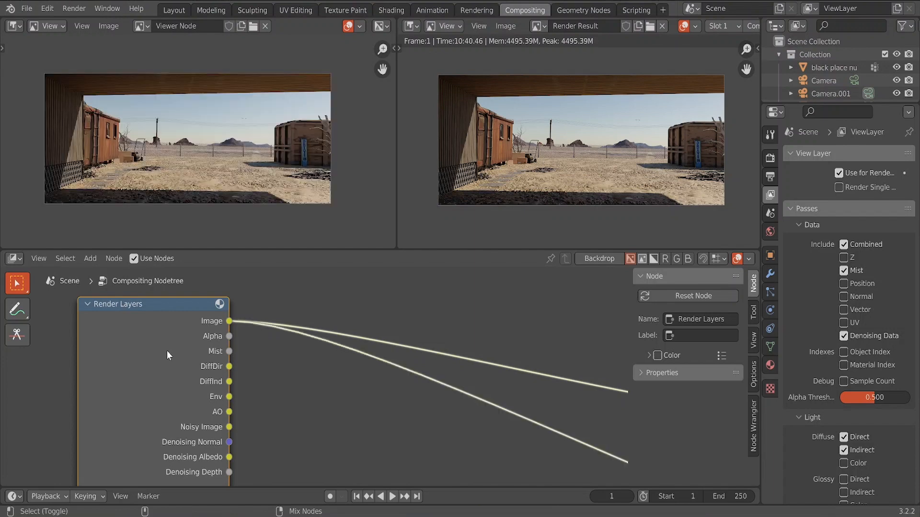
pyautogui.keyDown('ctrl'); pyautogui.keyDown('shift'); pyautogui.click(167, 351); pyautogui.keyUp('shift'); pyautogui.keyUp('ctrl')
pyautogui.keyDown('ctrl'); pyautogui.keyDown('shift'); pyautogui.click(167, 351); pyautogui.keyUp('shift'); pyautogui.keyUp('ctrl')
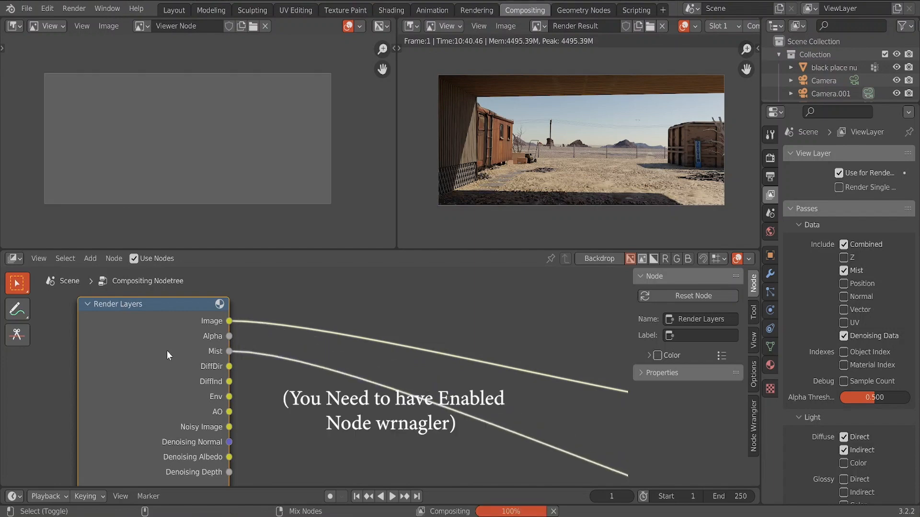
pyautogui.keyDown('ctrl'); pyautogui.keyDown('shift'); pyautogui.click(167, 351); pyautogui.keyUp('shift'); pyautogui.keyUp('ctrl')
pyautogui.keyDown('ctrl'); pyautogui.keyDown('shift'); pyautogui.click(167, 351); pyautogui.keyUp('shift'); pyautogui.keyUp('ctrl')
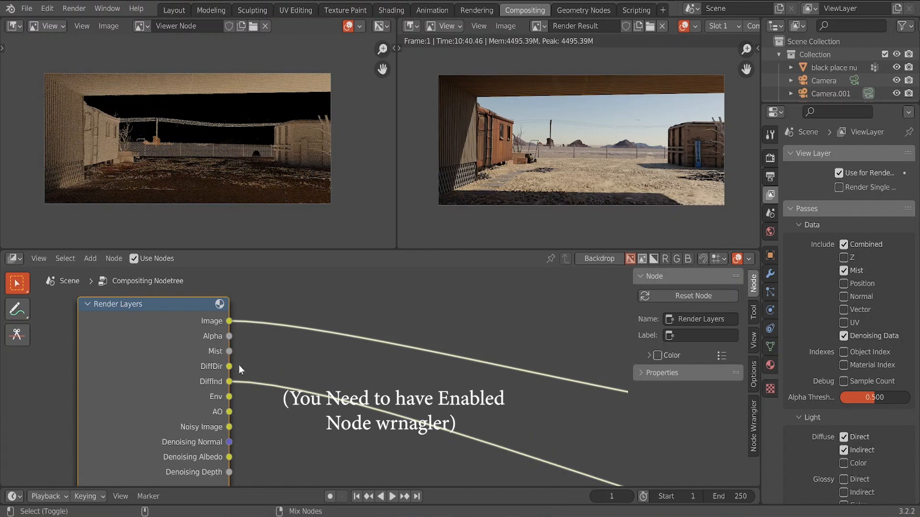
pyautogui.keyDown('ctrl'); pyautogui.keyDown('shift'); pyautogui.click(113, 386); pyautogui.keyUp('shift'); pyautogui.keyUp('ctrl')
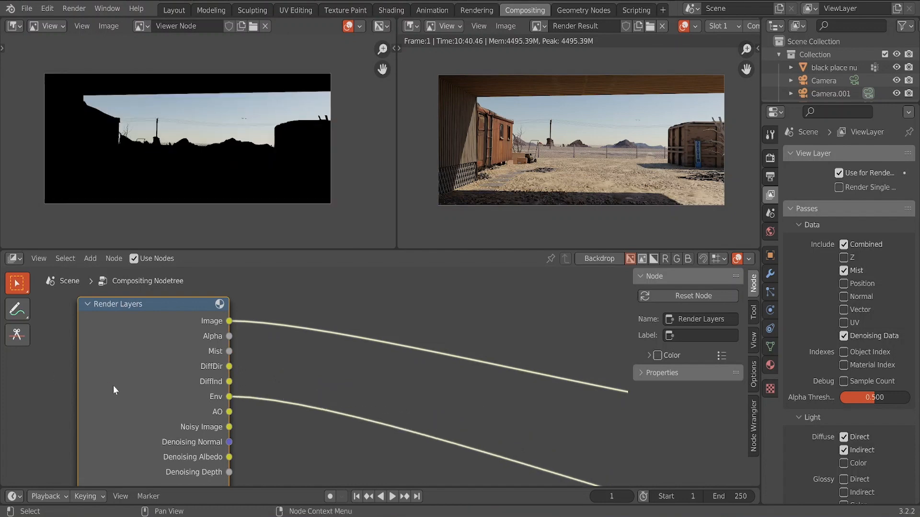
# Move the Viewer node closer to Render Layers, just below the Composite node
pyautogui.moveTo(295, 373); pyautogui.dragTo(165, 365, button='middle')
pyautogui.scroll(-4, 252, 386)
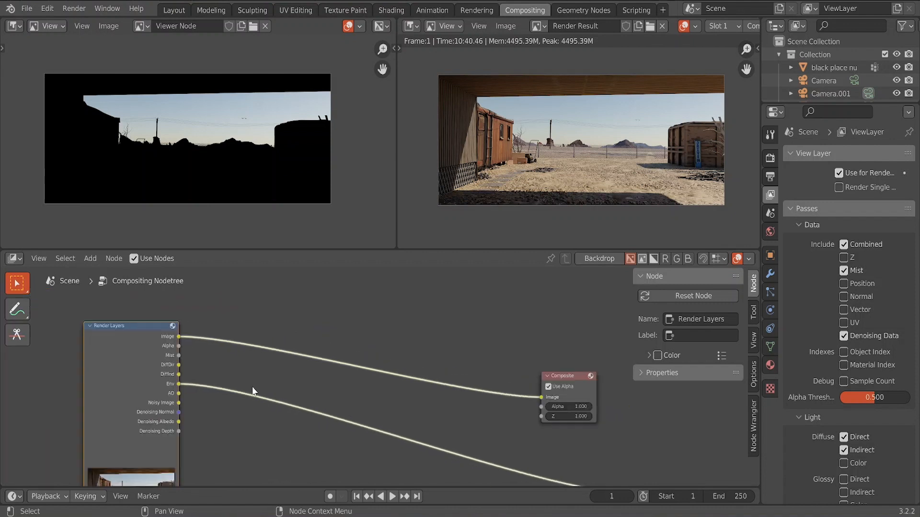
pyautogui.scroll(-2, 252, 386)
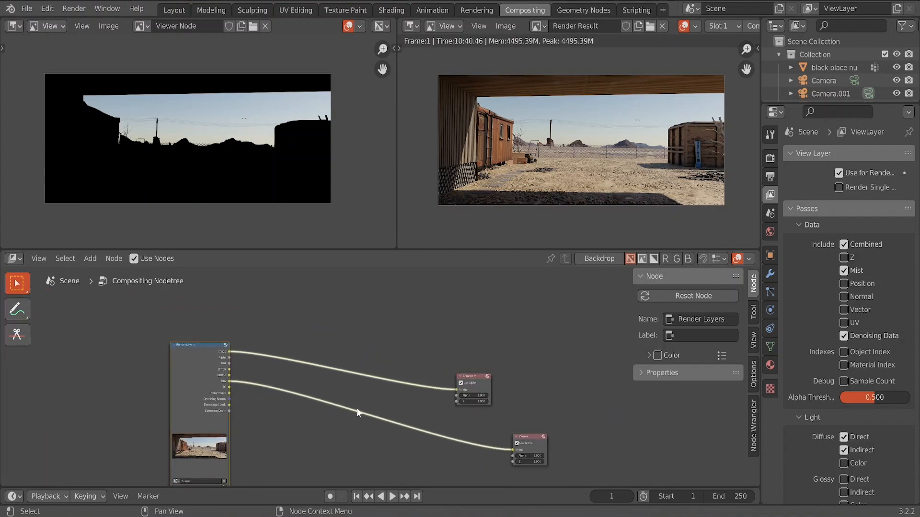
pyautogui.click(534, 438)
pyautogui.moveTo(492, 428); pyautogui.dragTo(415, 409)
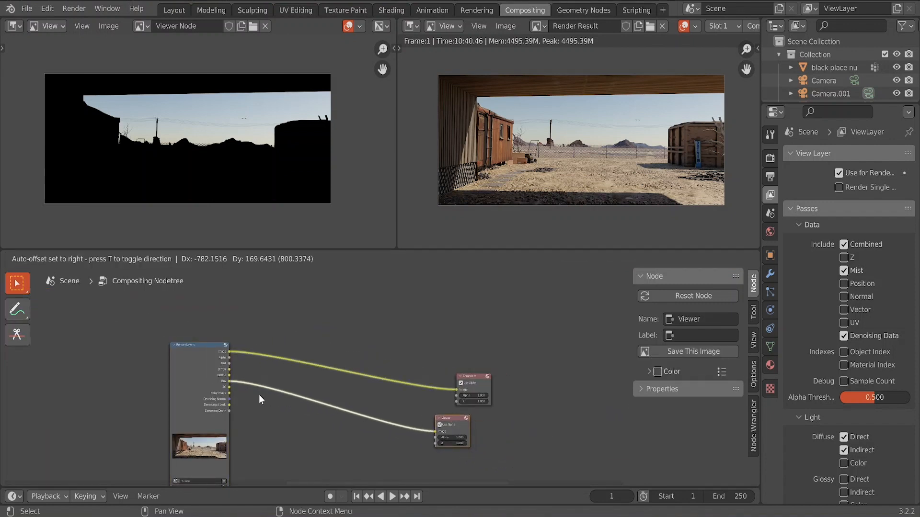
pyautogui.scroll(3, 256, 409)
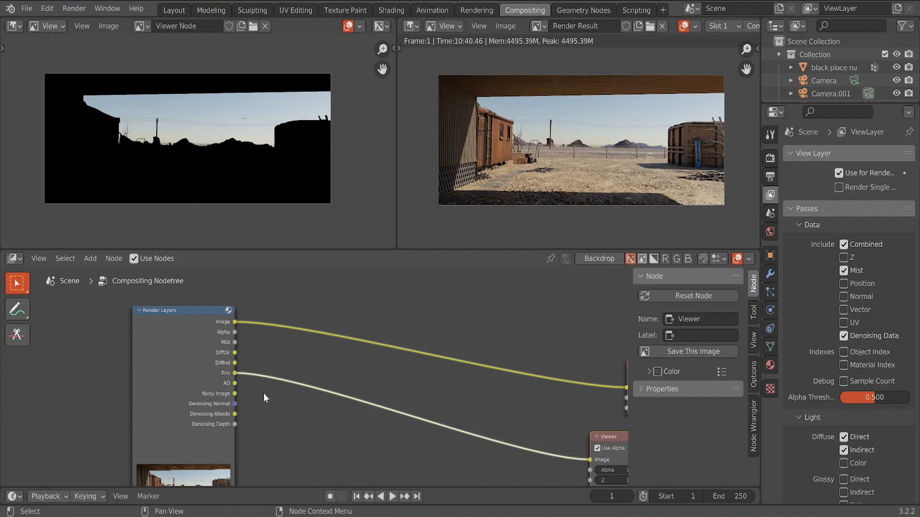
# Add a Mix node on the link between the Render Layers Env output and the Viewer node
pyautogui.scroll(2, 261, 395)
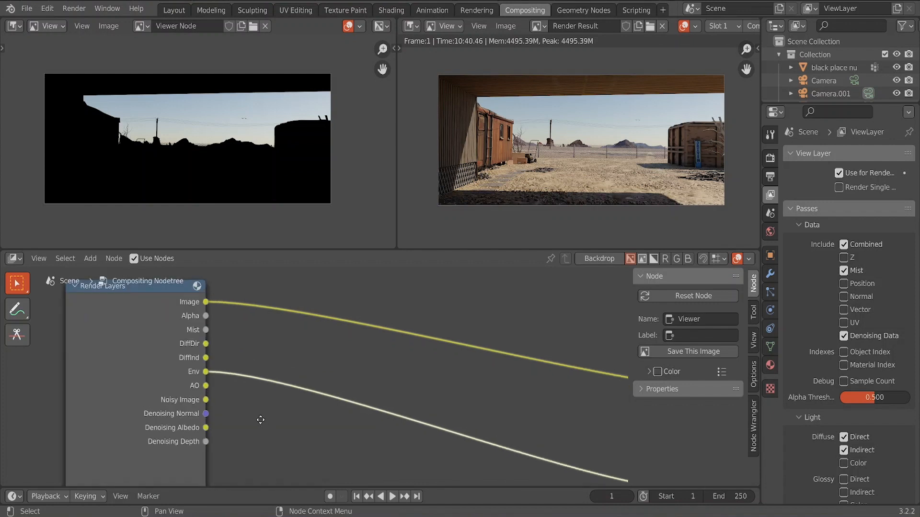
pyautogui.hotkey('shift', 'a')
pyautogui.click(240, 369)
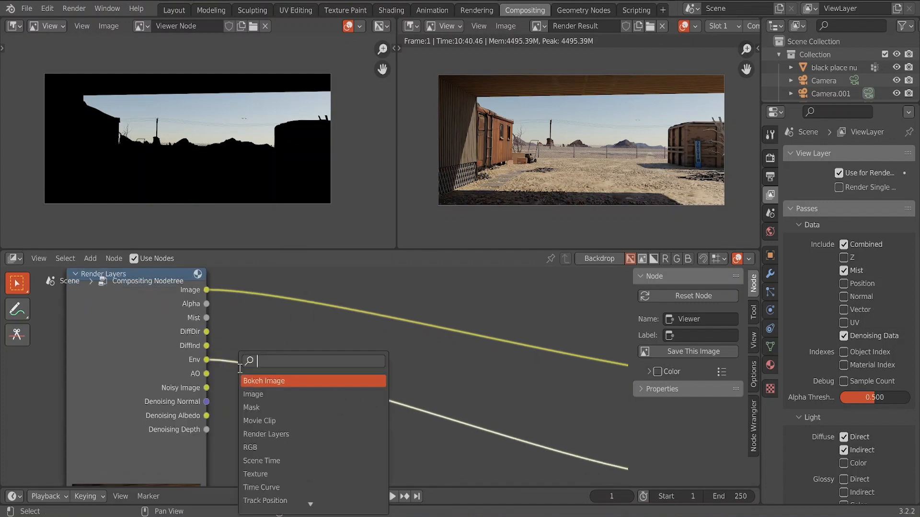
pyautogui.write('mix')
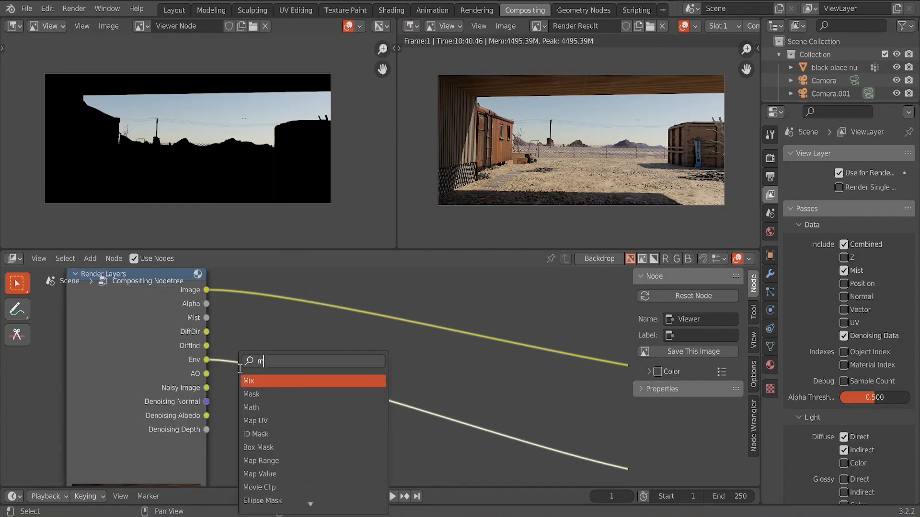
pyautogui.click(271, 380)
pyautogui.click(387, 356)
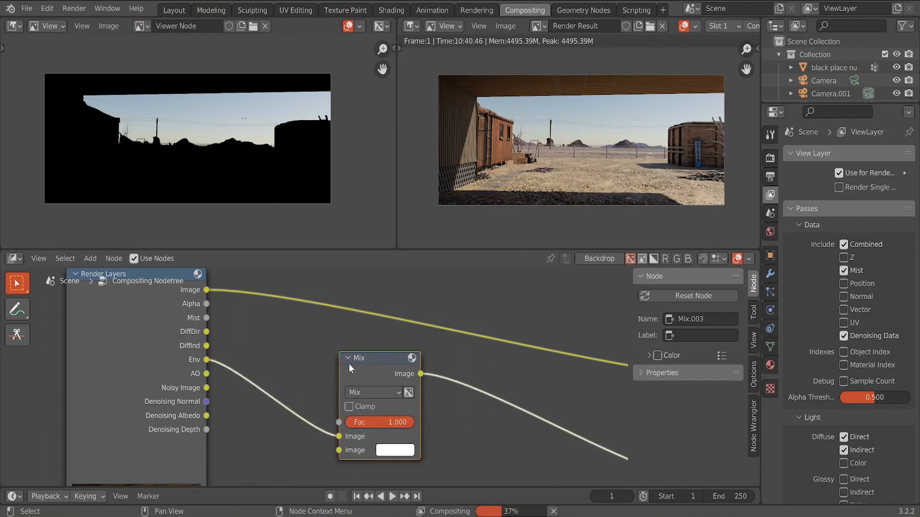
# Replace the Mix node's Env input with DiffDir and DiffInd, and set its blending mode to Add
pyautogui.moveTo(345, 438); pyautogui.dragTo(245, 372)
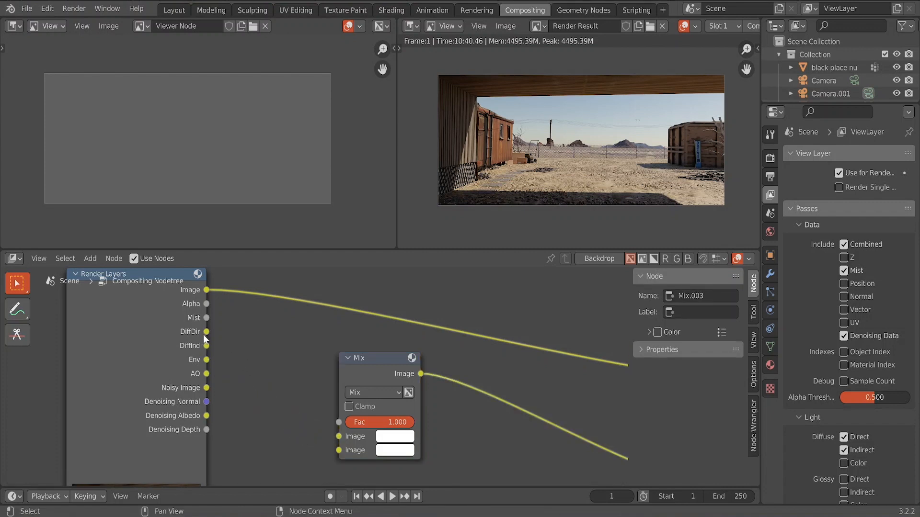
pyautogui.moveTo(206, 332); pyautogui.dragTo(340, 437)
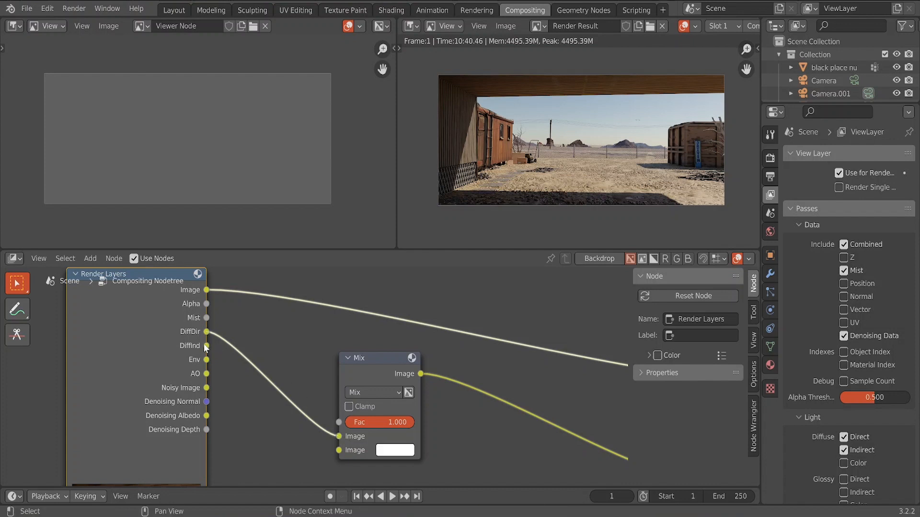
pyautogui.moveTo(207, 346); pyautogui.dragTo(340, 450)
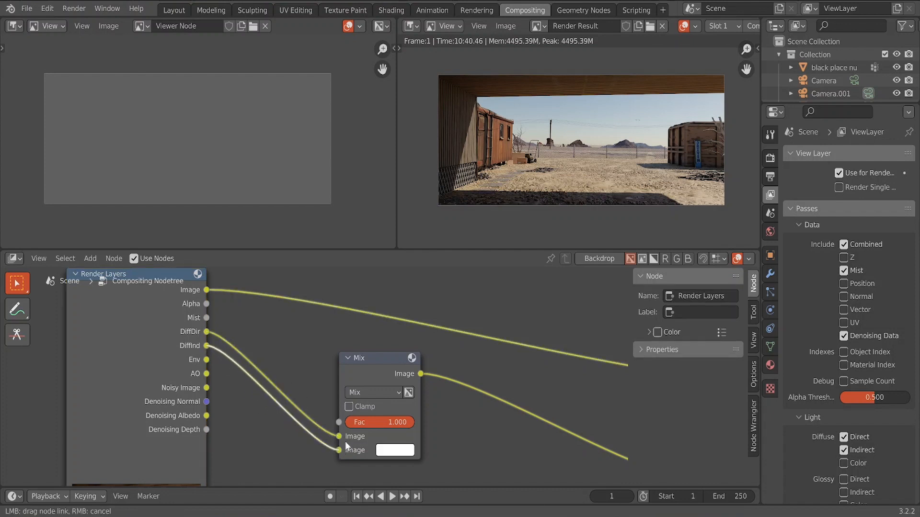
pyautogui.click(378, 393)
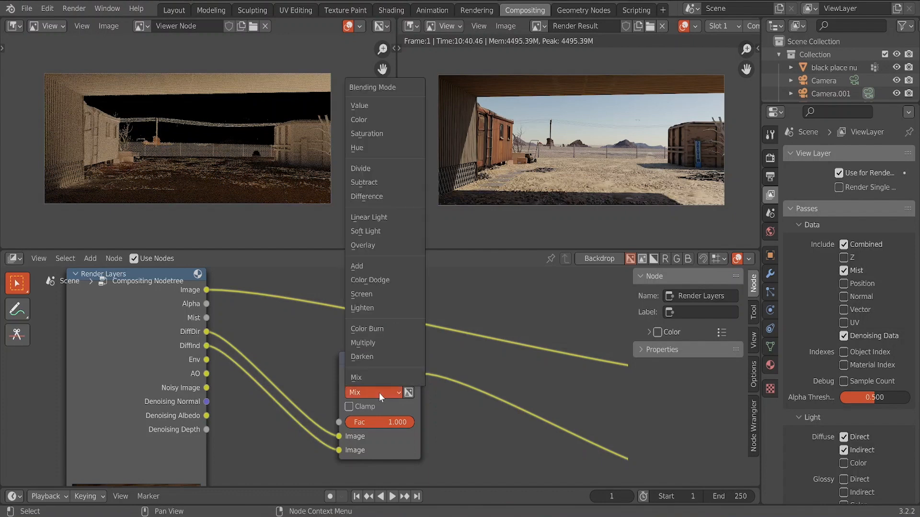
pyautogui.click(367, 266)
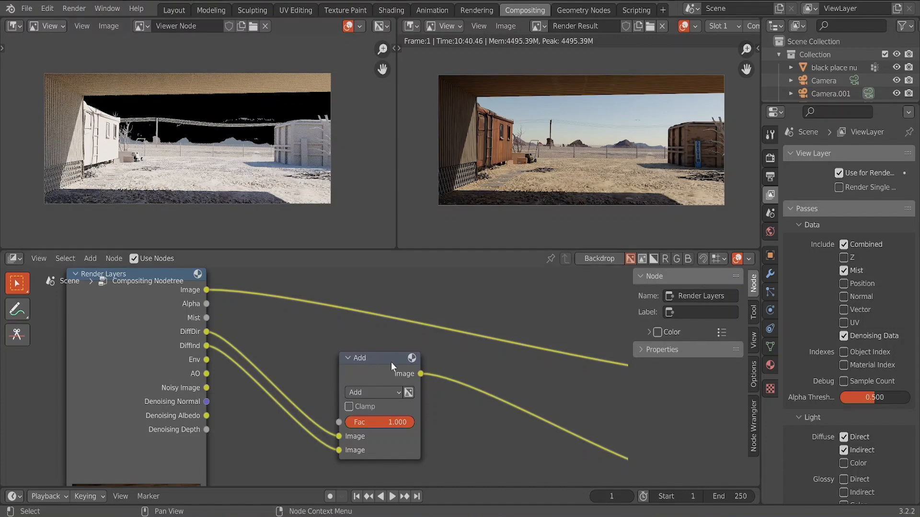
pyautogui.moveTo(391, 362); pyautogui.dragTo(429, 362)
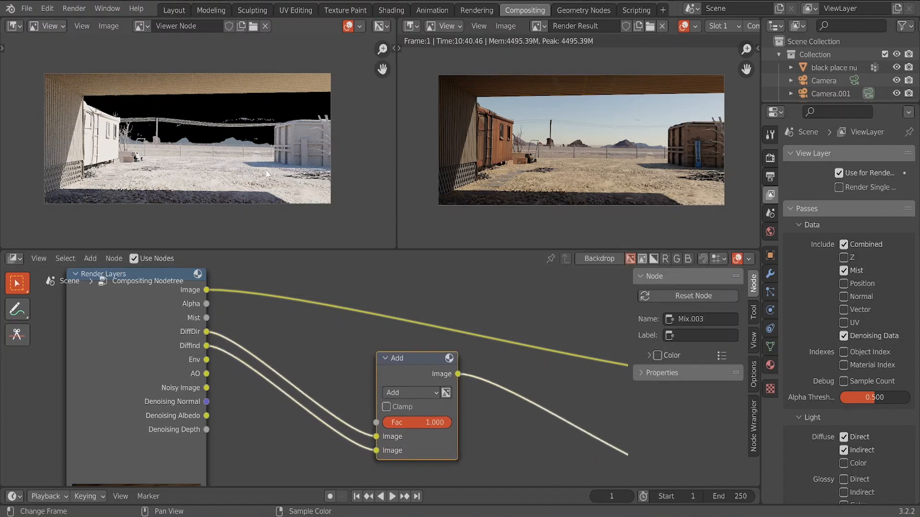
# Switch to Photos to compare the clay image fix and clay image reference renders, and return to Blender
pyautogui.moveTo(553, 516)
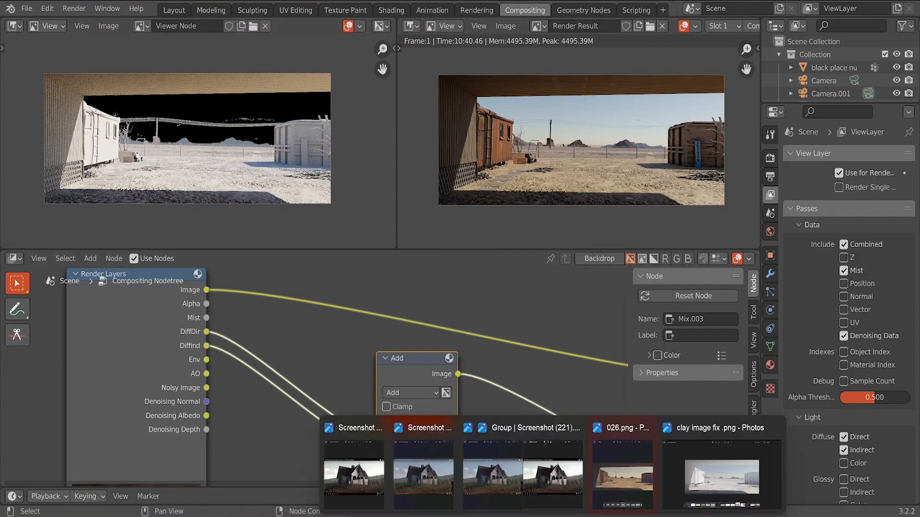
pyautogui.click(711, 448)
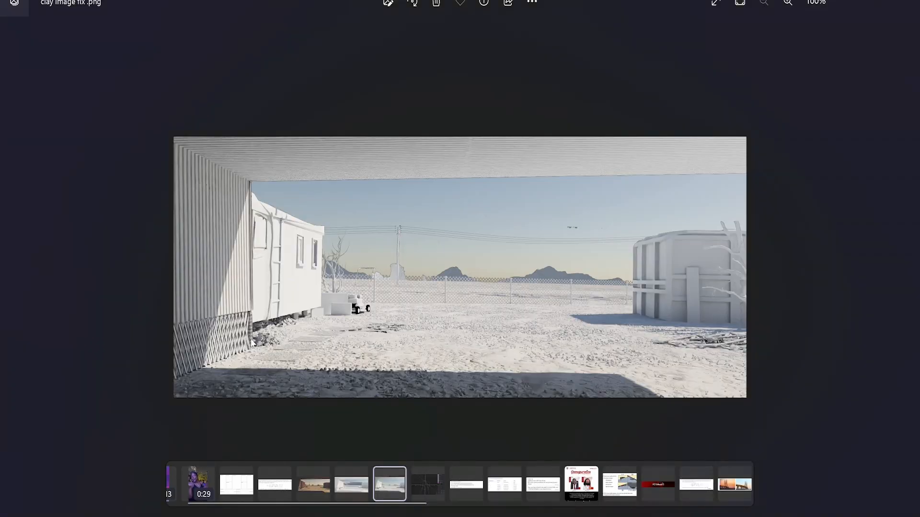
pyautogui.click(9, 268)
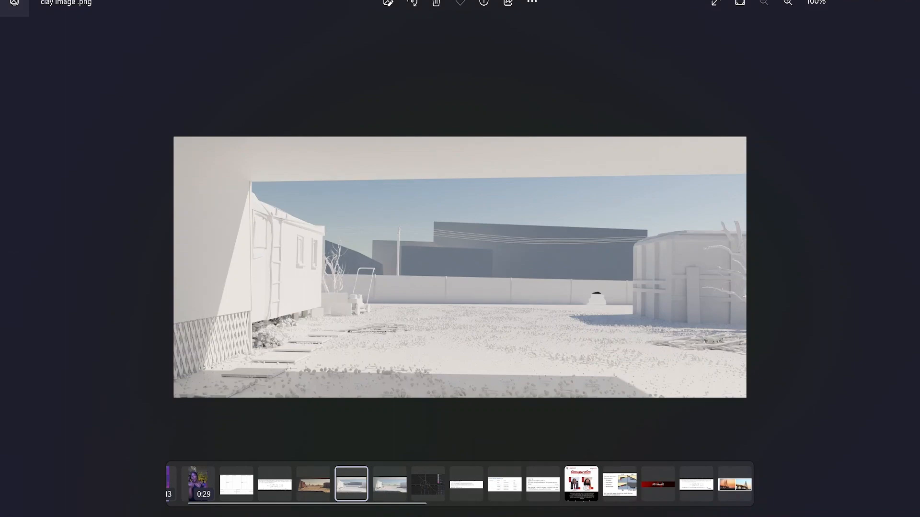
pyautogui.moveTo(605, 516)
pyautogui.click(548, 479)
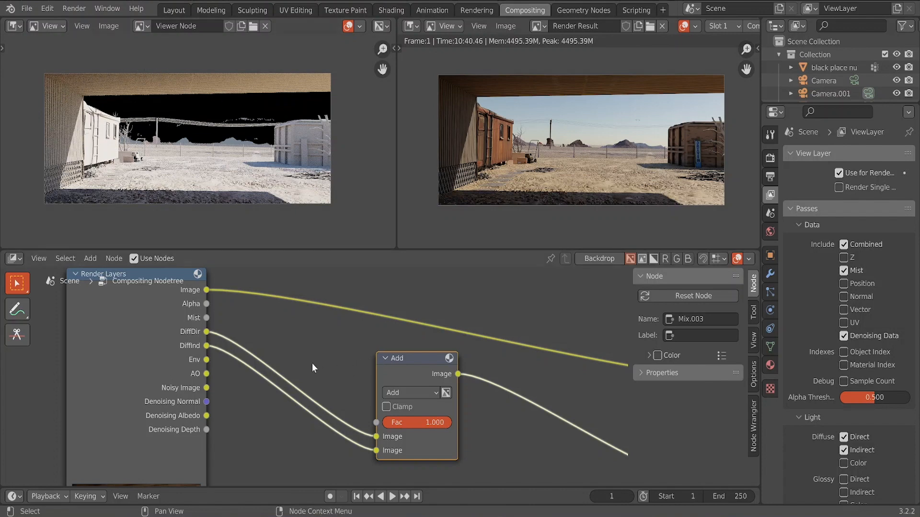
# Insert a Hue Saturation Value node on the link between DiffInd and the Add node
pyautogui.scroll(-1, 311, 363)
pyautogui.moveTo(312, 363); pyautogui.dragTo(347, 340, button='middle')
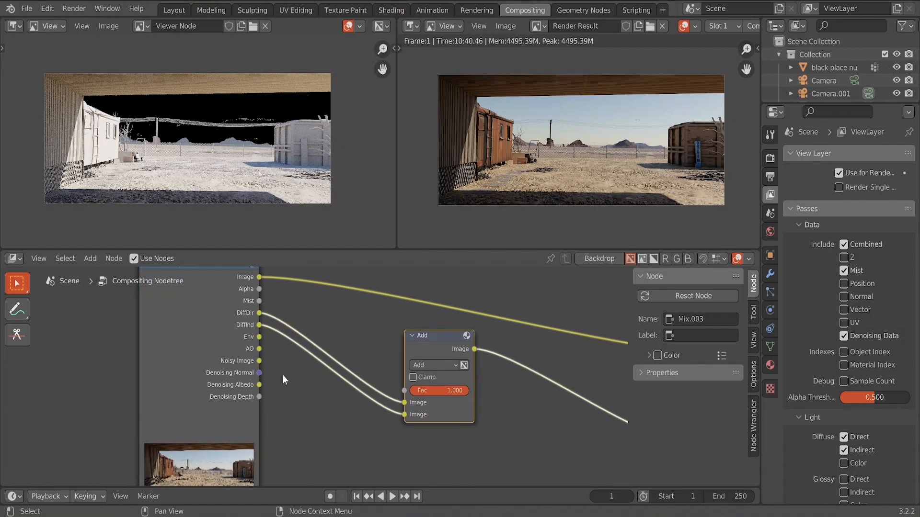
pyautogui.scroll(1, 316, 417)
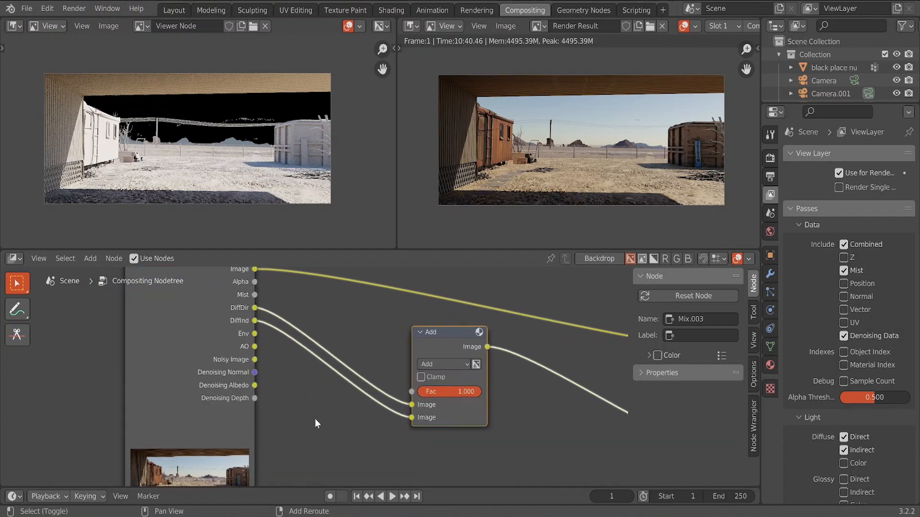
pyautogui.hotkey('shift', 'a')
pyautogui.click(286, 370)
pyautogui.write('hue')
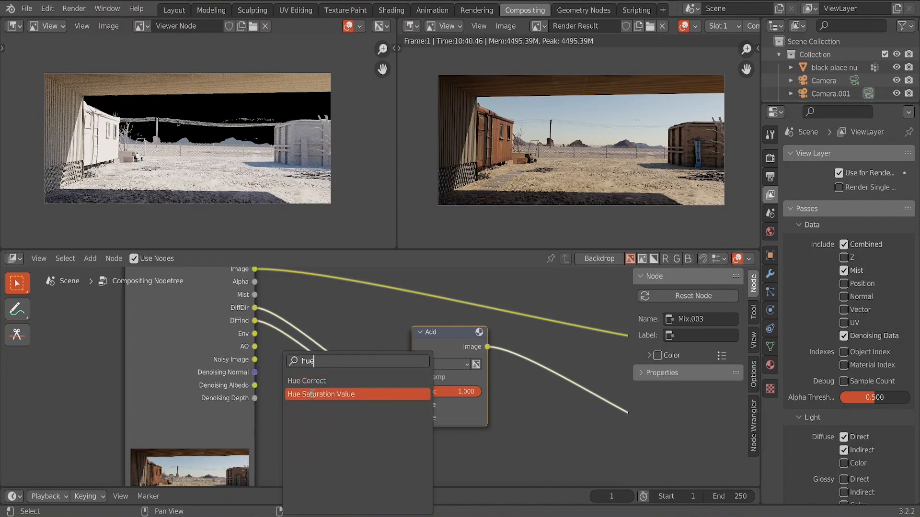
pyautogui.click(312, 394)
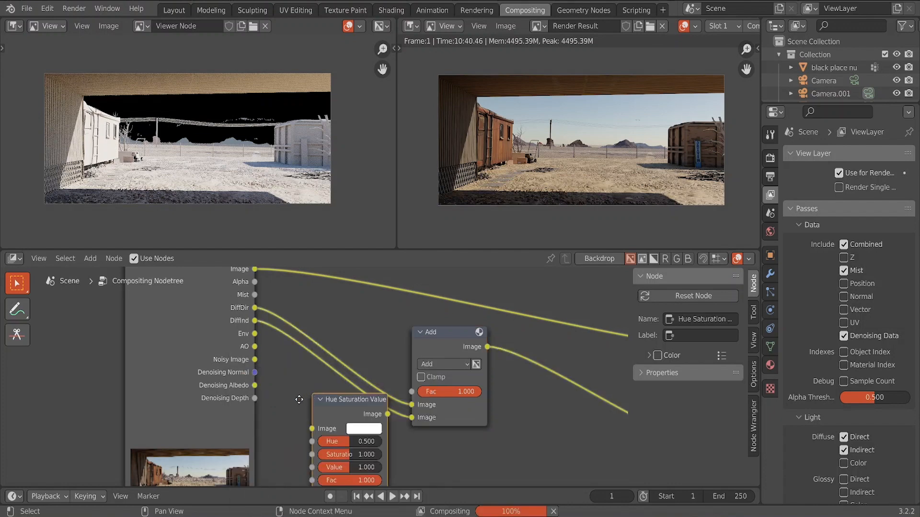
pyautogui.click(298, 383)
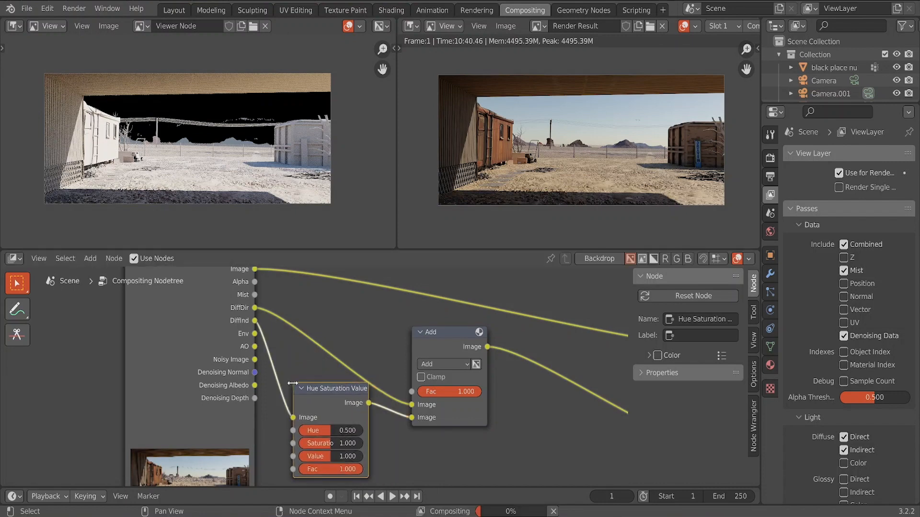
# Set the Hue Saturation Value node's saturation to 0 and its value to 2
pyautogui.moveTo(397, 420); pyautogui.dragTo(425, 400, button='middle')
pyautogui.scroll(3, 439, 435)
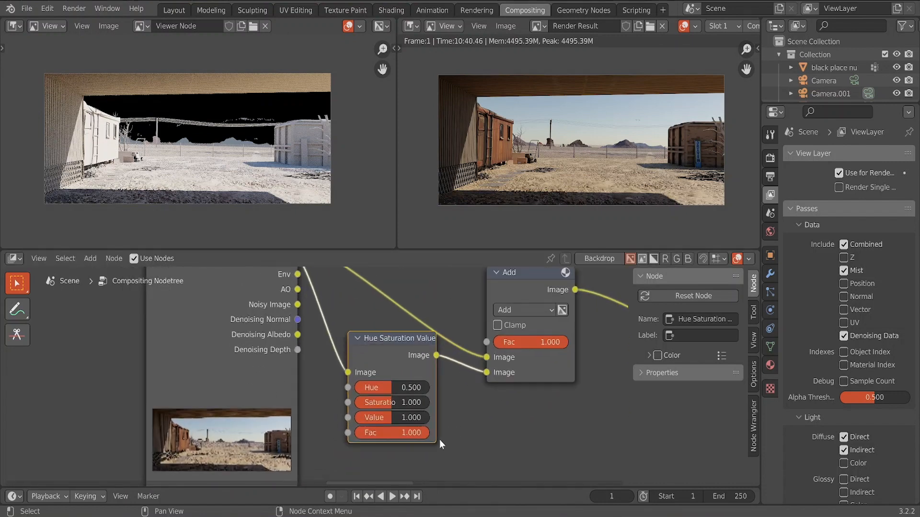
pyautogui.moveTo(405, 407); pyautogui.dragTo(362, 406)
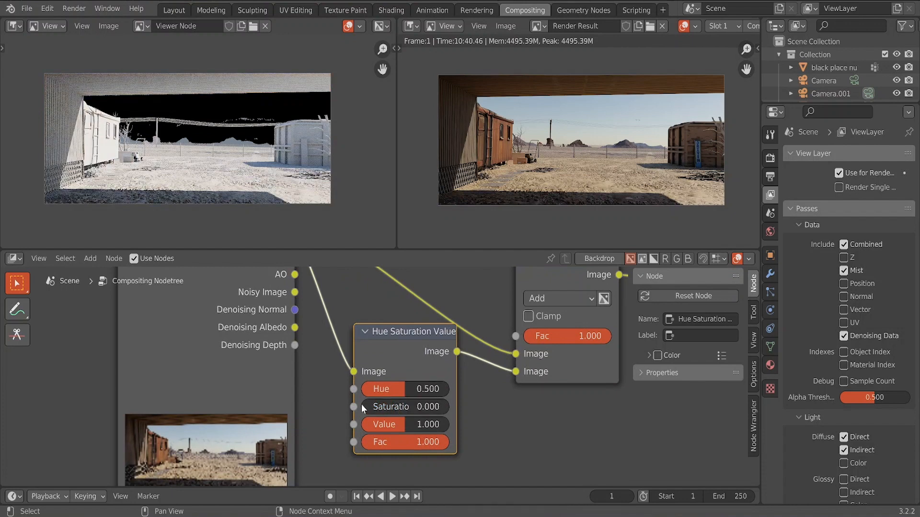
pyautogui.click(409, 425)
pyautogui.write('2')
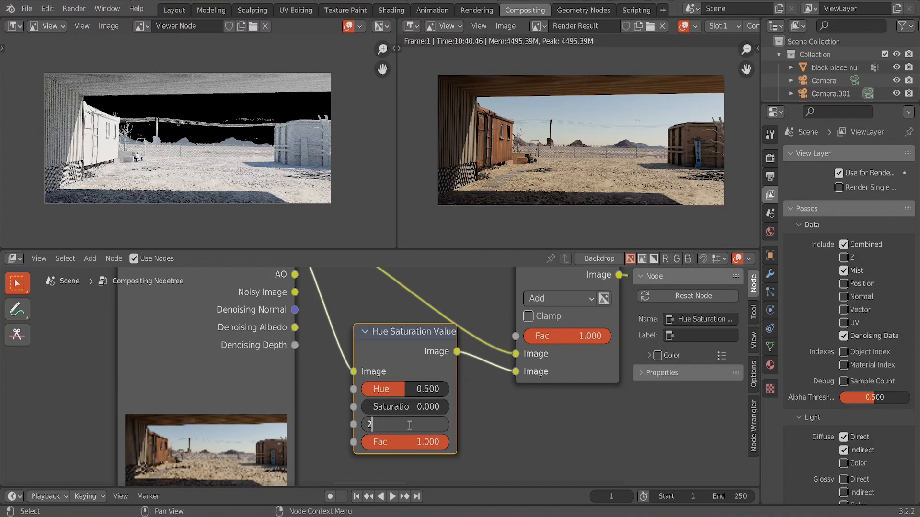
pyautogui.press('Return')
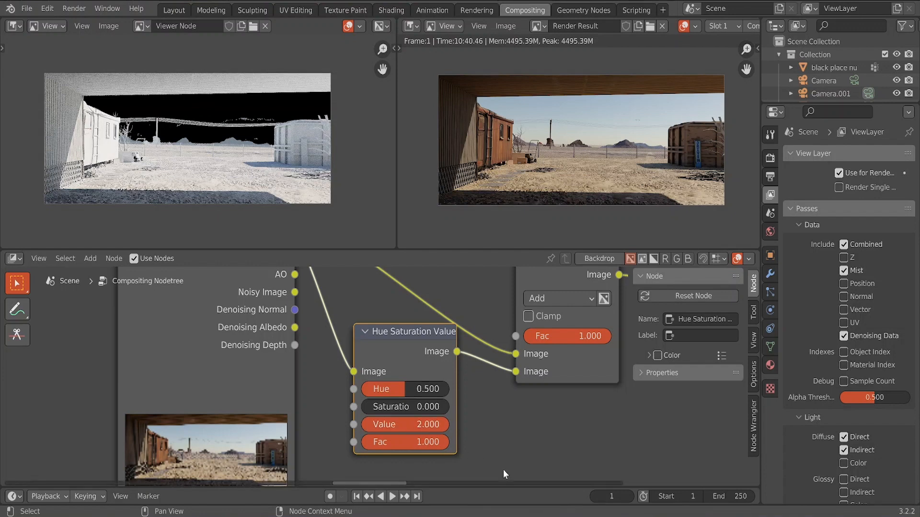
# Add another Mix node below the Viewer and connect the Add node's output to its second Image input
pyautogui.moveTo(464, 448); pyautogui.dragTo(416, 410, button='middle')
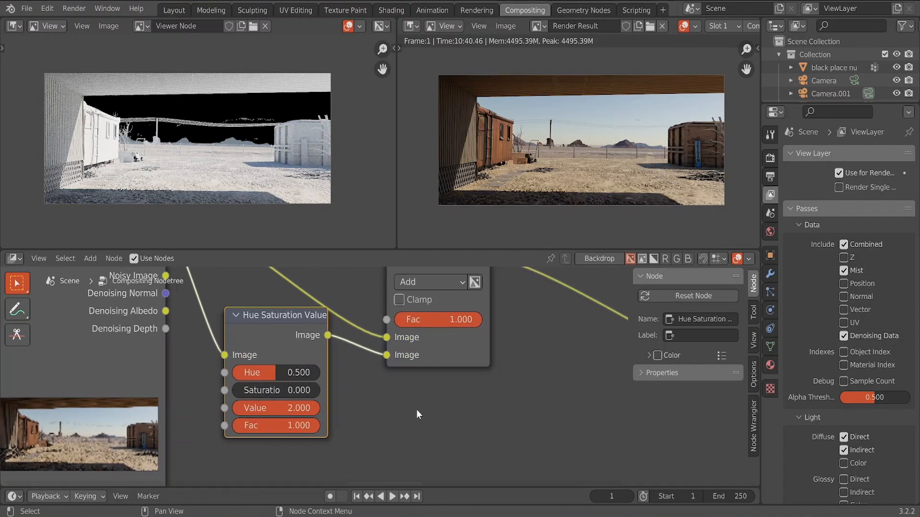
pyautogui.scroll(-5, 416, 410)
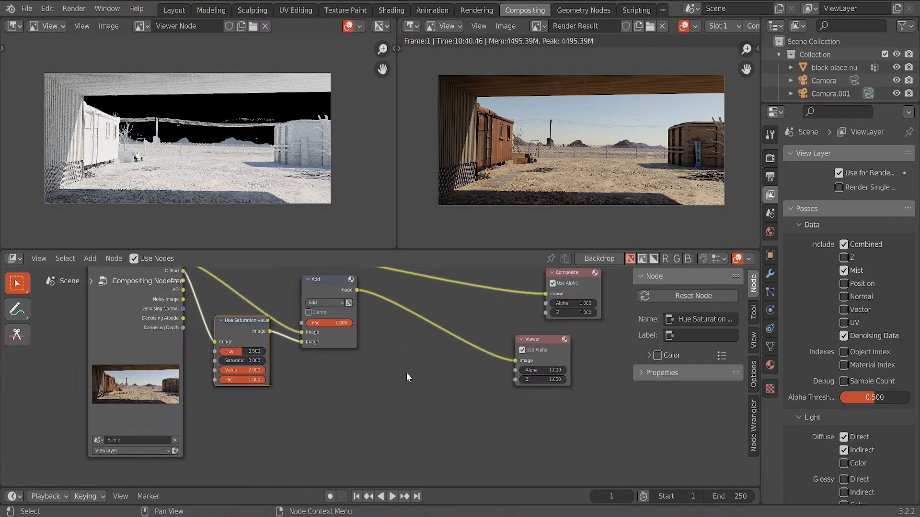
pyautogui.scroll(-2, 407, 372)
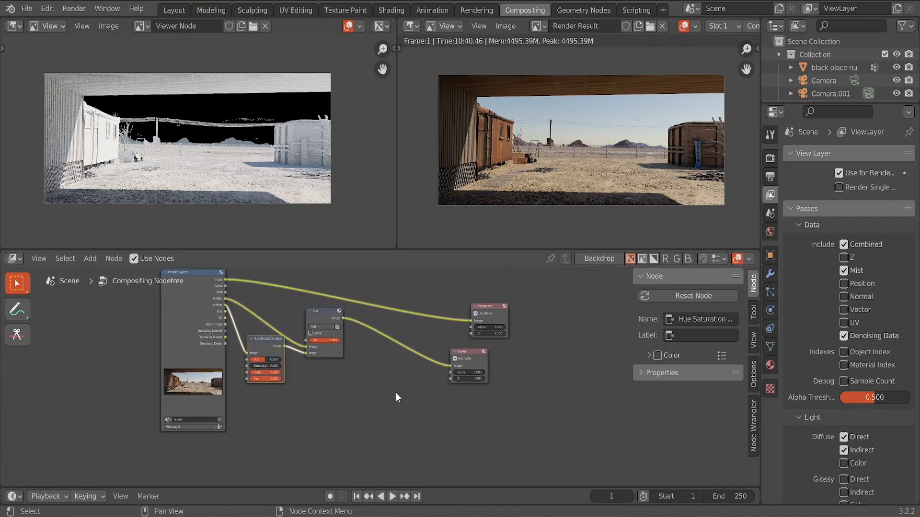
pyautogui.hotkey('shift', 'a')
pyautogui.click(385, 370)
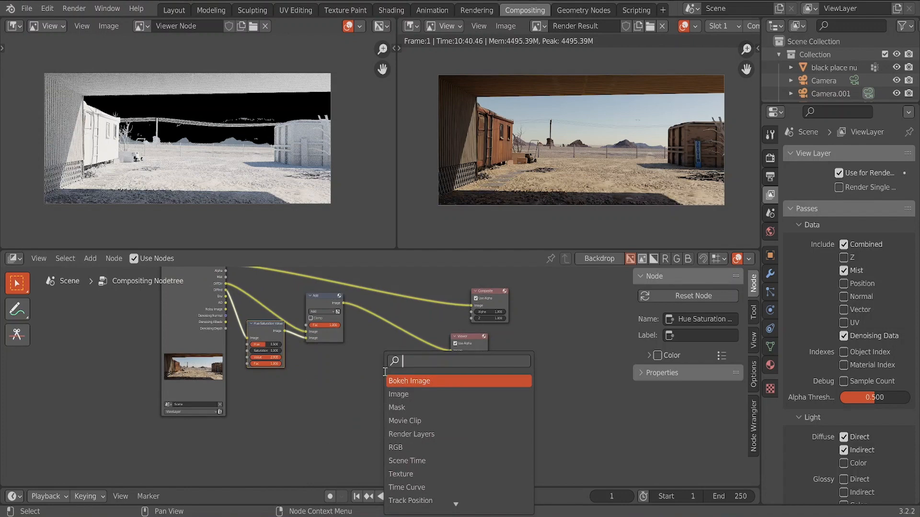
pyautogui.write('mix')
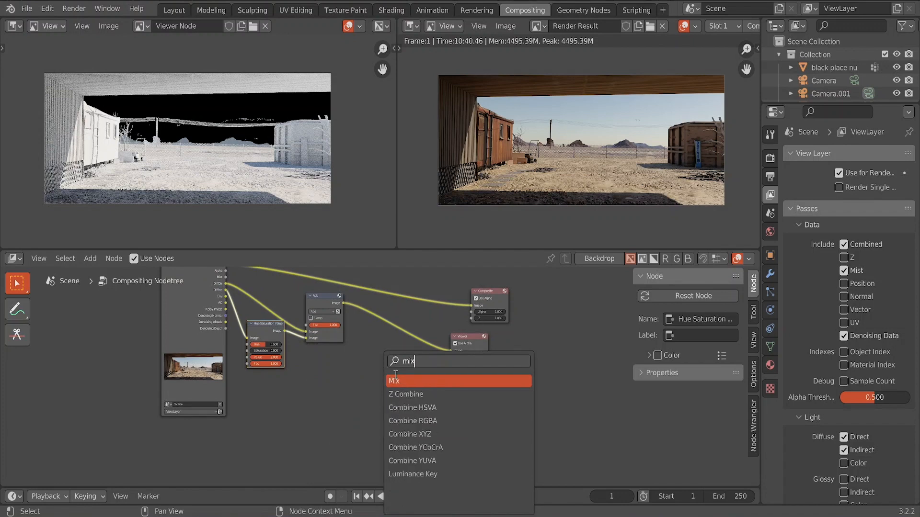
pyautogui.click(394, 376)
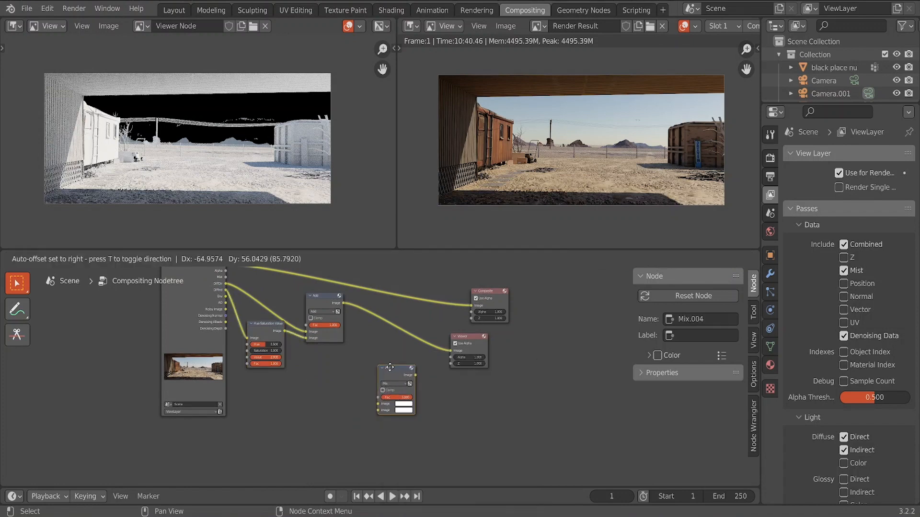
pyautogui.click(370, 368)
pyautogui.moveTo(301, 340); pyautogui.dragTo(303, 390, button='middle')
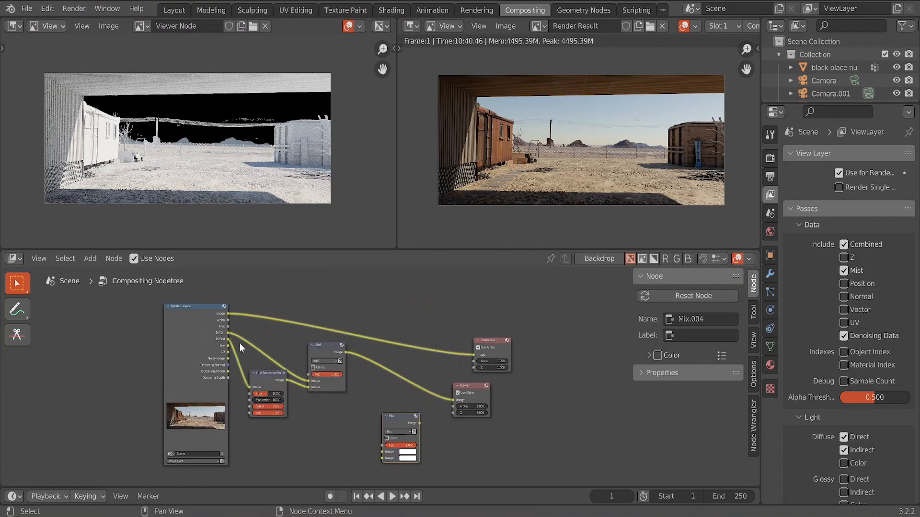
pyautogui.moveTo(346, 353); pyautogui.dragTo(386, 457)
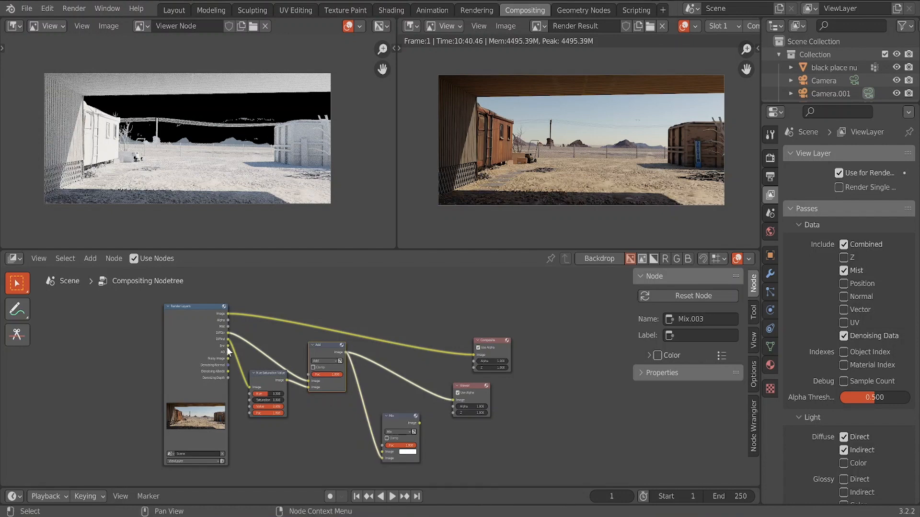
# Cycle the Viewer preview through the Render Layers passes from DiffDir and DiffInd to Env
pyautogui.click(227, 346)
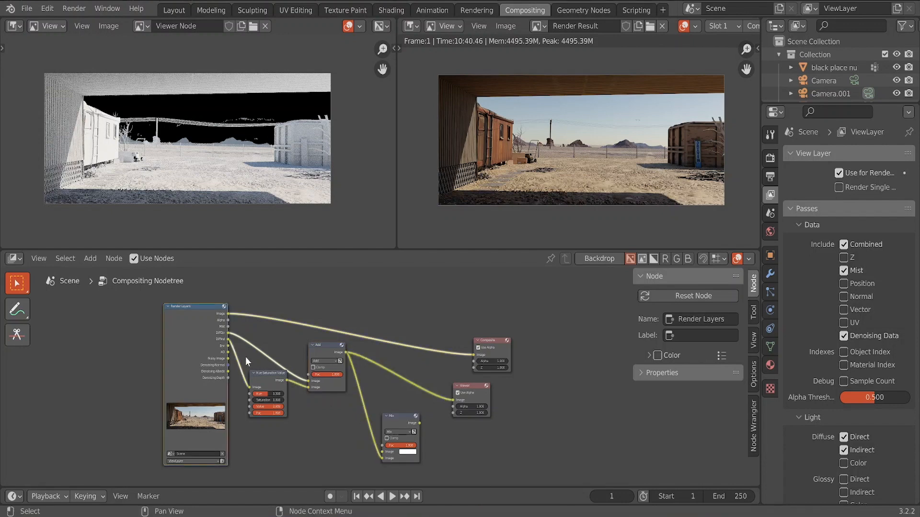
pyautogui.keyDown('ctrl'); pyautogui.keyDown('shift'); pyautogui.click(188, 347); pyautogui.keyUp('shift'); pyautogui.keyUp('ctrl')
pyautogui.keyDown('ctrl'); pyautogui.keyDown('shift'); pyautogui.click(189, 347); pyautogui.keyUp('shift'); pyautogui.keyUp('ctrl')
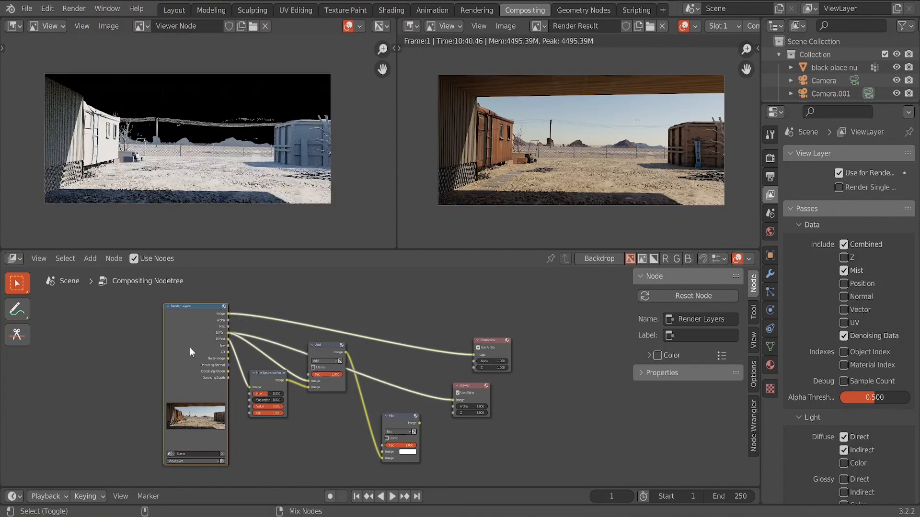
pyautogui.keyDown('ctrl'); pyautogui.keyDown('shift'); pyautogui.click(190, 346); pyautogui.keyUp('shift'); pyautogui.keyUp('ctrl')
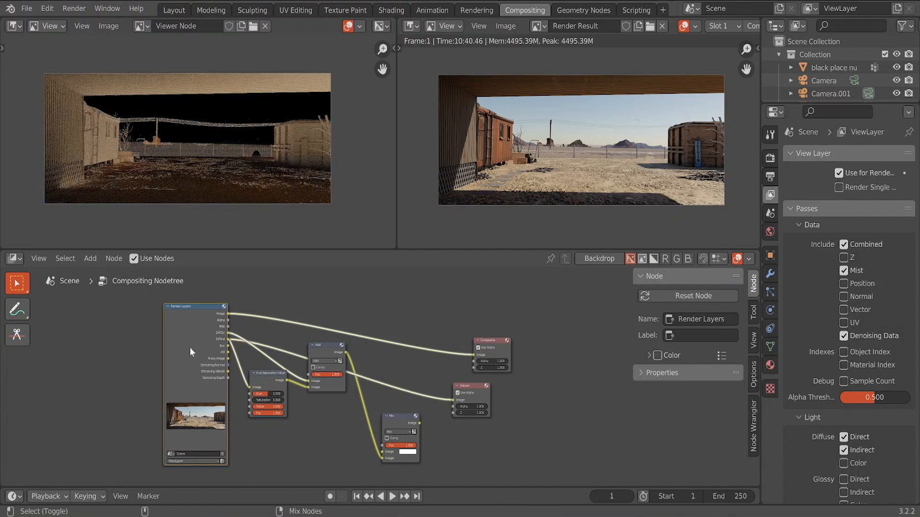
pyautogui.keyDown('ctrl'); pyautogui.keyDown('shift'); pyautogui.click(190, 346); pyautogui.keyUp('shift'); pyautogui.keyUp('ctrl')
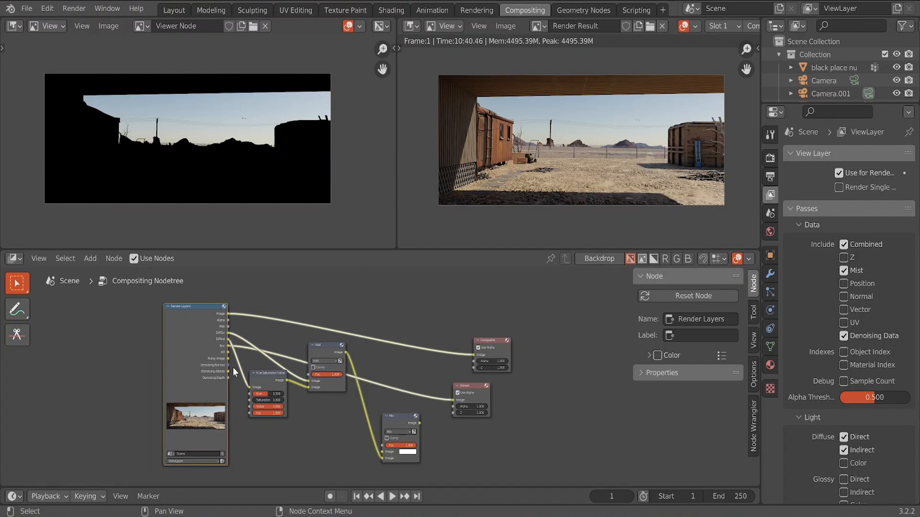
# Connect the Env pass to the lower Mix node's first Image and Fac inputs, and insert a ColorRamp node on the Fac link
pyautogui.moveTo(229, 345); pyautogui.dragTo(381, 451)
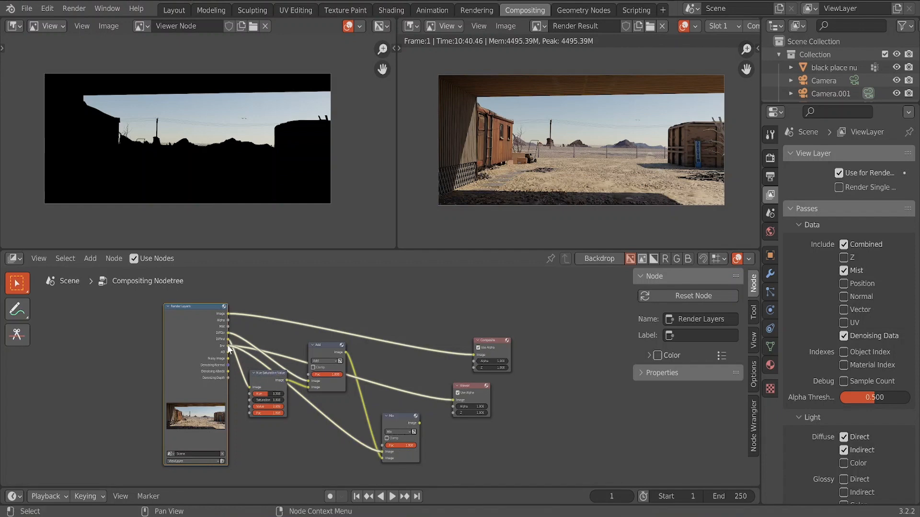
pyautogui.moveTo(229, 346); pyautogui.dragTo(365, 448)
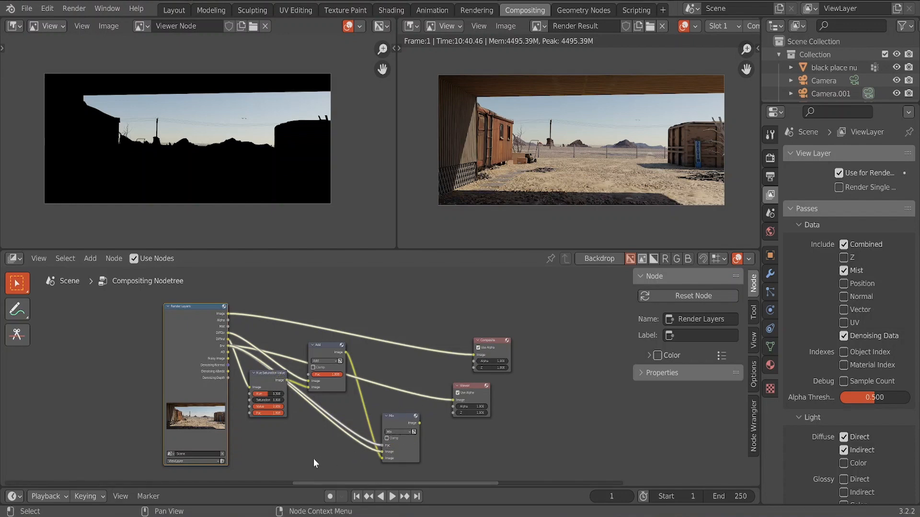
pyautogui.scroll(3, 313, 458)
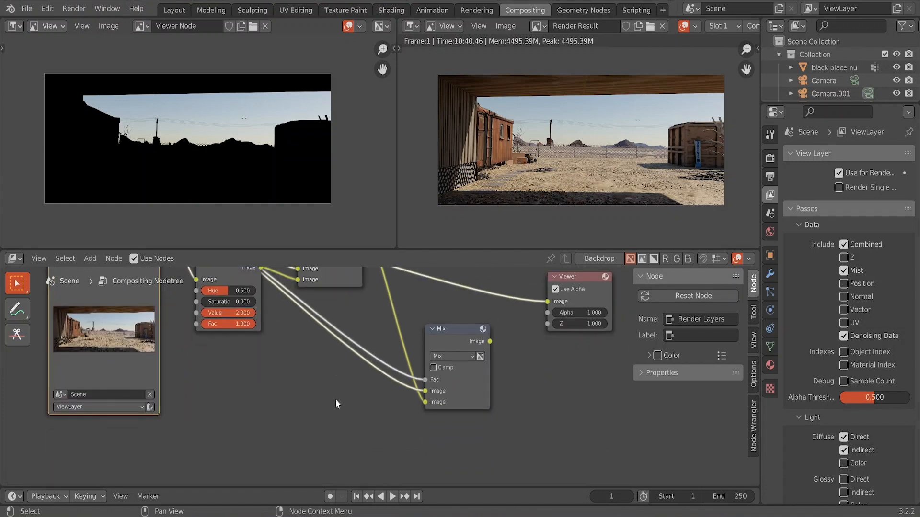
pyautogui.hotkey('shift', 'a')
pyautogui.click(306, 372)
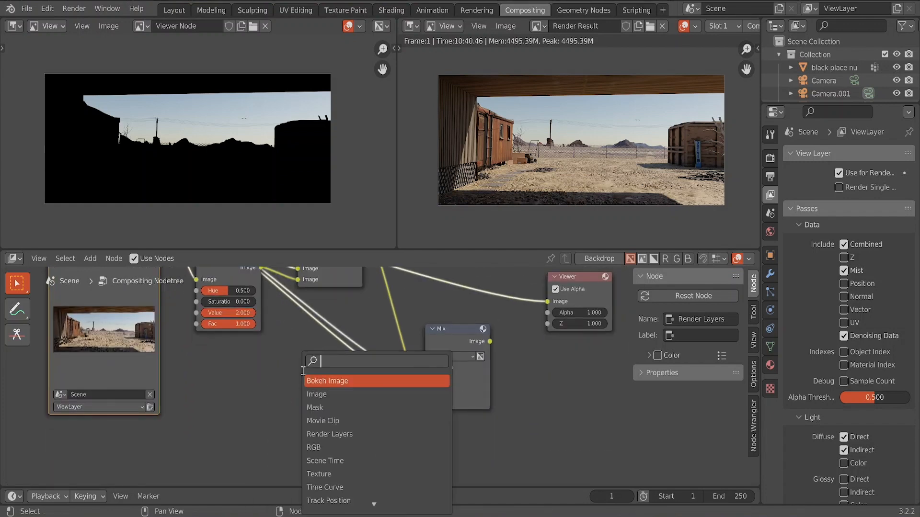
pyautogui.write('colo')
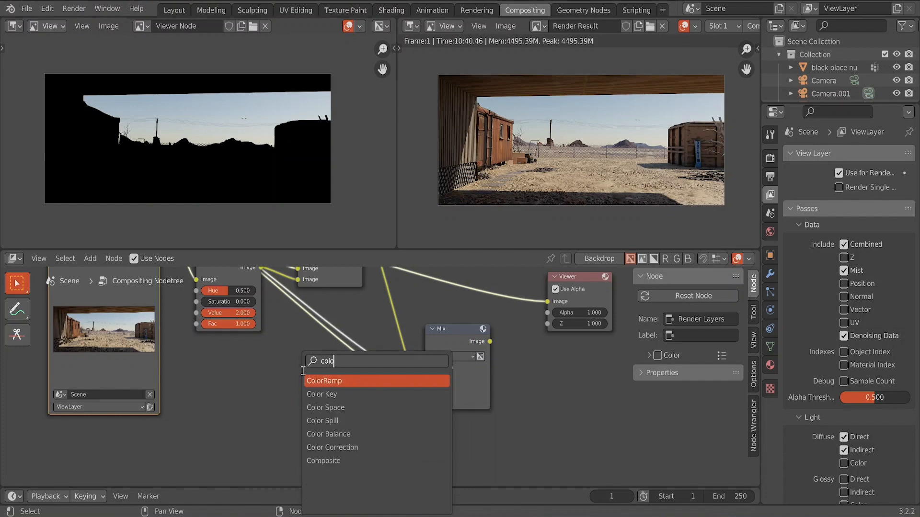
pyautogui.click(318, 380)
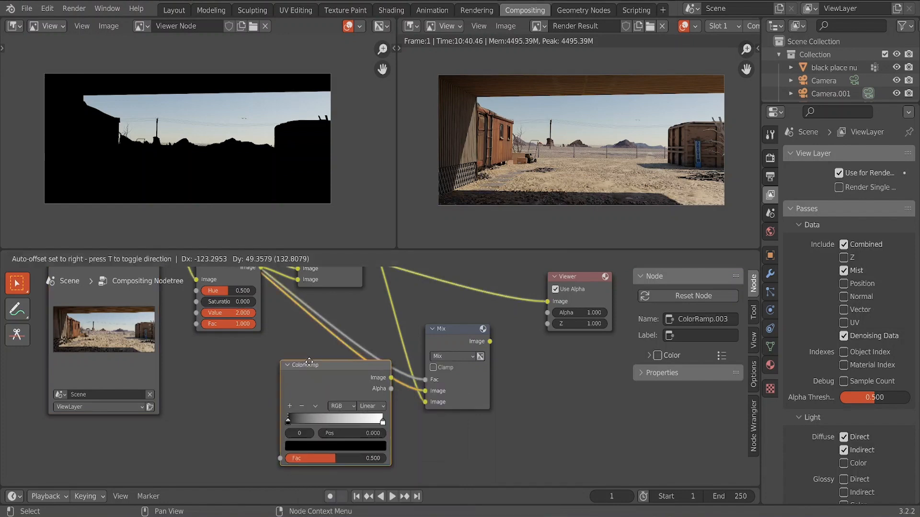
pyautogui.moveTo(346, 335); pyautogui.dragTo(355, 327)
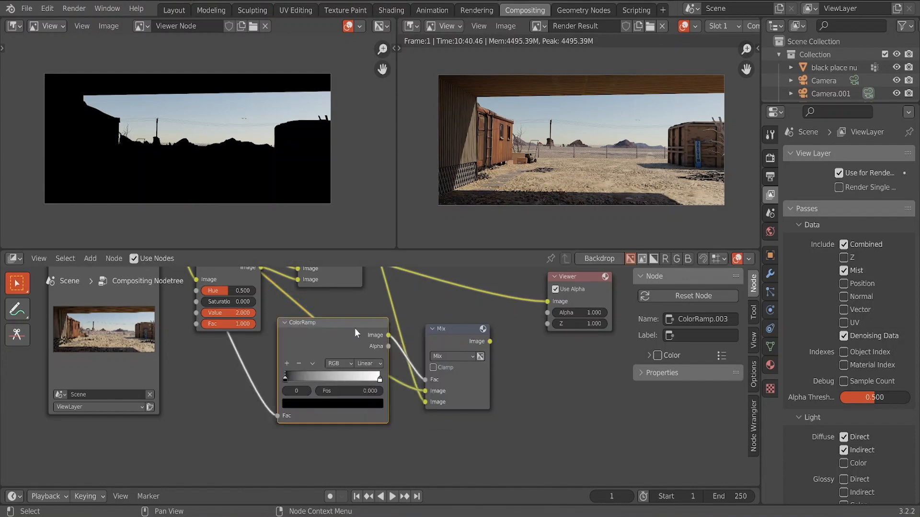
# Preview the lower Mix node's output through the Viewer node
pyautogui.scroll(-4, 502, 399)
pyautogui.moveTo(533, 386); pyautogui.dragTo(398, 390, button='middle')
pyautogui.click(282, 357)
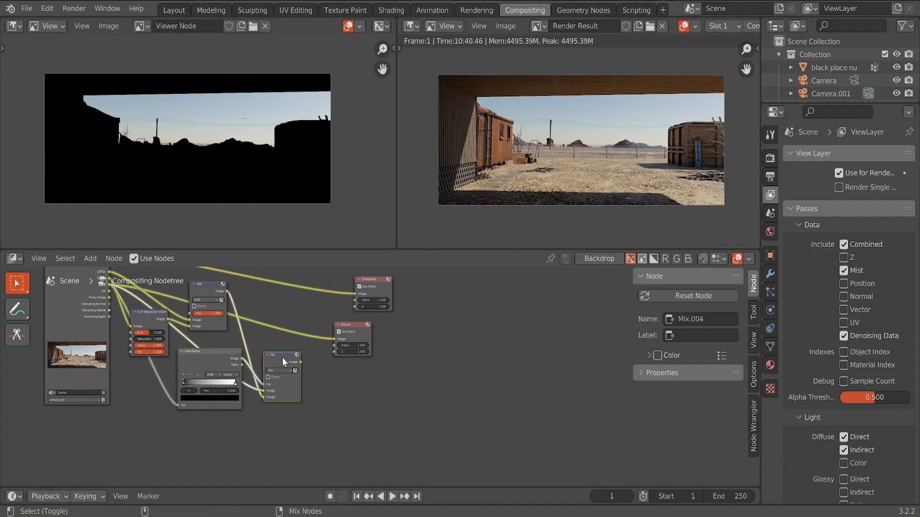
pyautogui.keyDown('ctrl'); pyautogui.keyDown('shift'); pyautogui.click(282, 357); pyautogui.keyUp('shift'); pyautogui.keyUp('ctrl')
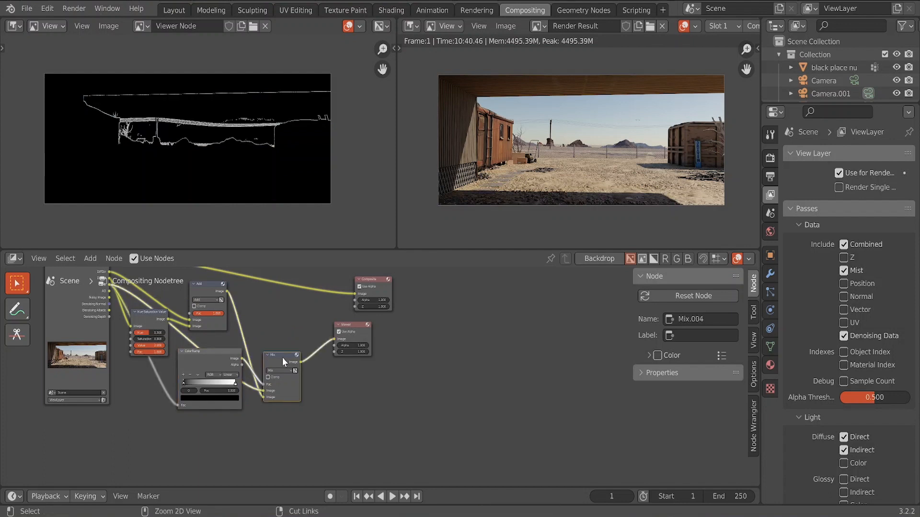
# Swap the Mix node's Image inputs so the Add node feeds the first and the Env pass feeds the second
pyautogui.scroll(4, 337, 405)
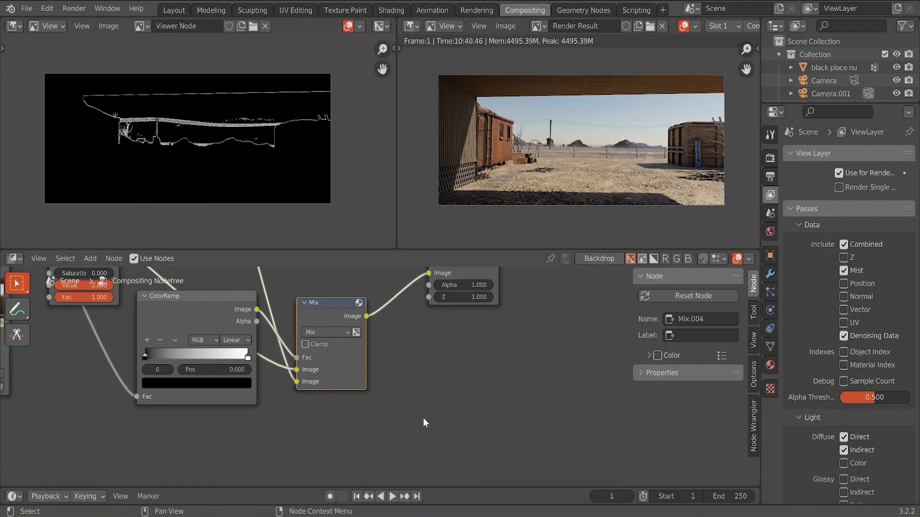
pyautogui.scroll(1, 423, 418)
pyautogui.moveTo(444, 389); pyautogui.dragTo(499, 365, button='middle')
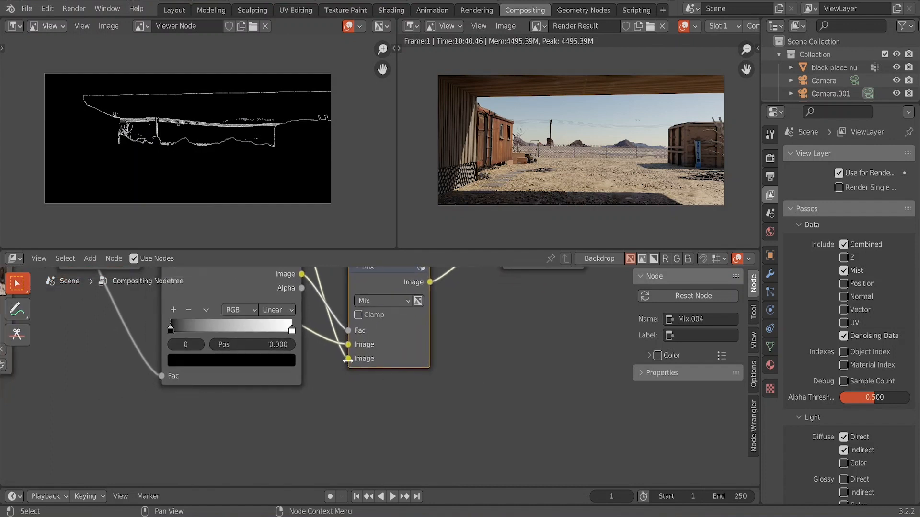
pyautogui.moveTo(349, 345); pyautogui.dragTo(344, 386)
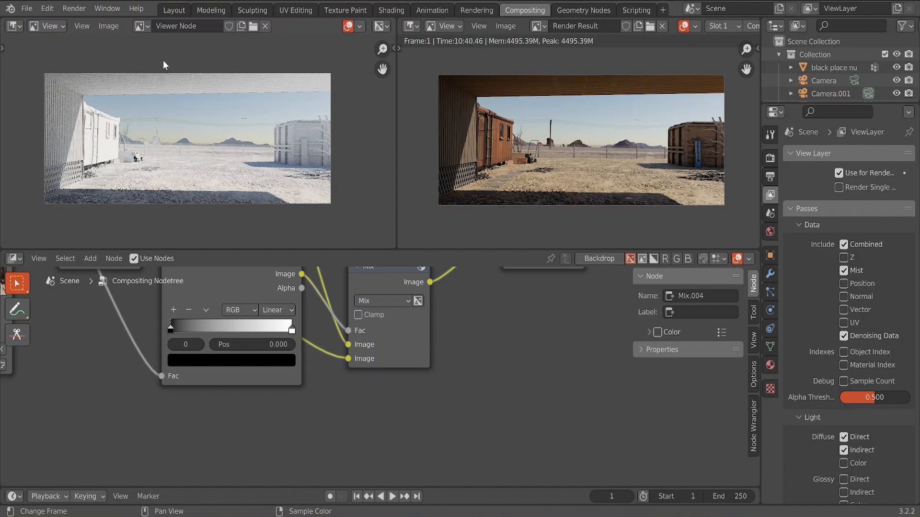
# Compare the Add node's output with the lower Mix node's output by previewing each through the Viewer
pyautogui.moveTo(289, 374); pyautogui.dragTo(412, 446, button='middle')
pyautogui.scroll(-4, 362, 323)
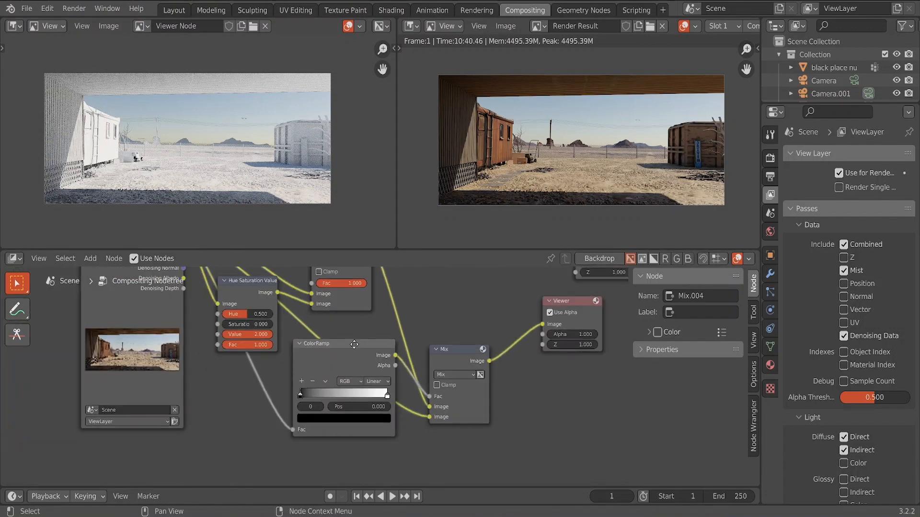
pyautogui.moveTo(362, 317); pyautogui.dragTo(350, 387, button='middle')
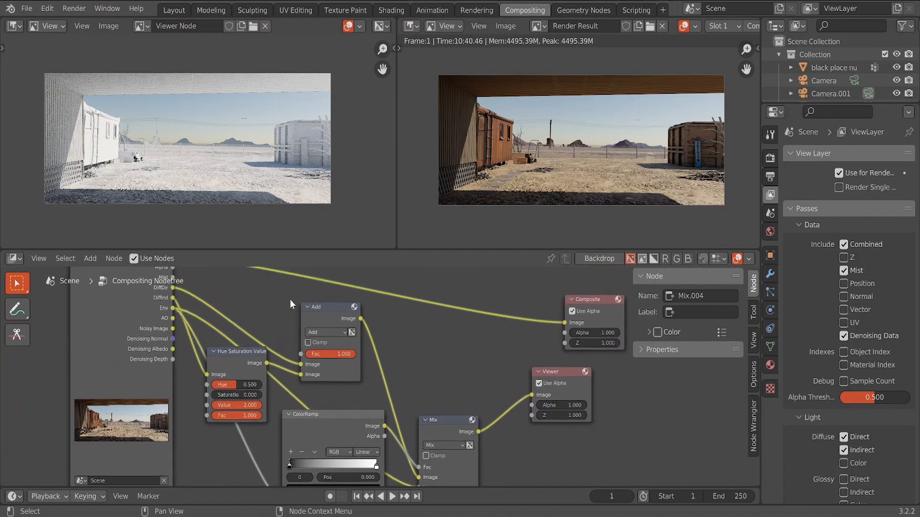
pyautogui.click(334, 310)
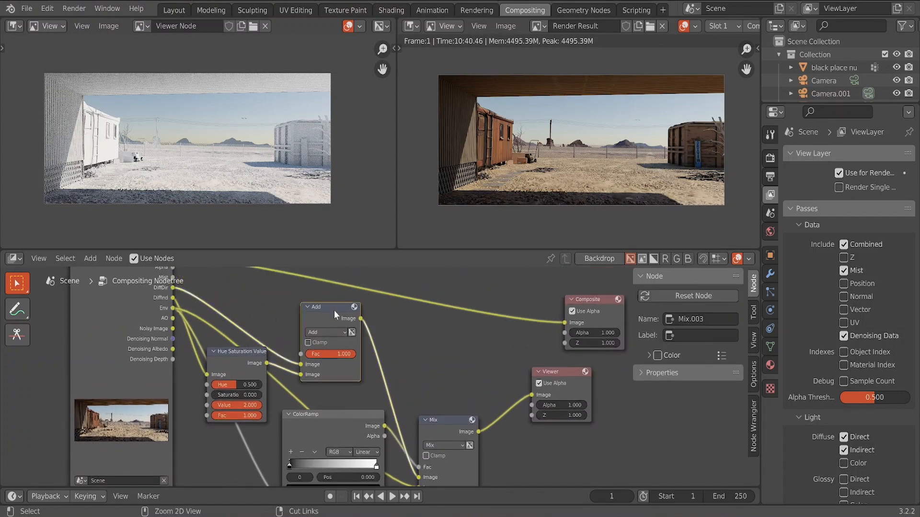
pyautogui.keyDown('ctrl'); pyautogui.keyDown('shift'); pyautogui.click(335, 310); pyautogui.keyUp('shift'); pyautogui.keyUp('ctrl')
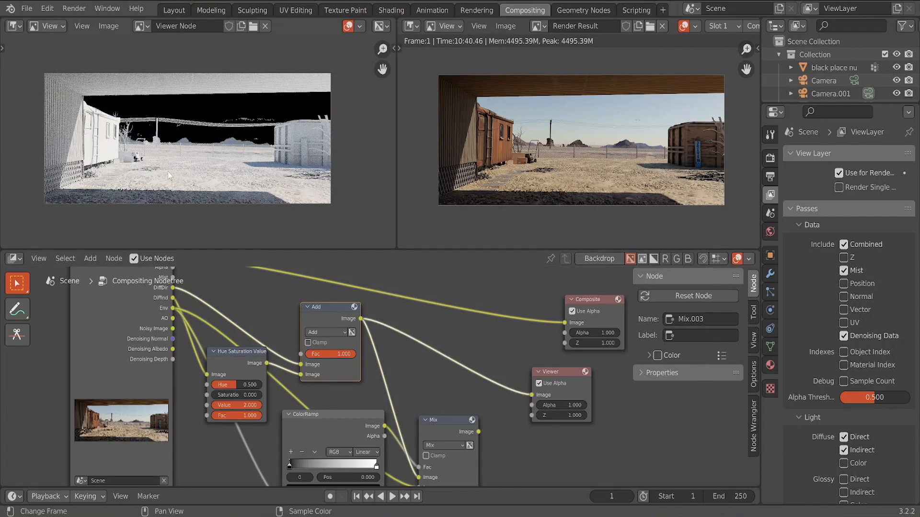
pyautogui.moveTo(426, 374); pyautogui.dragTo(378, 319, button='middle')
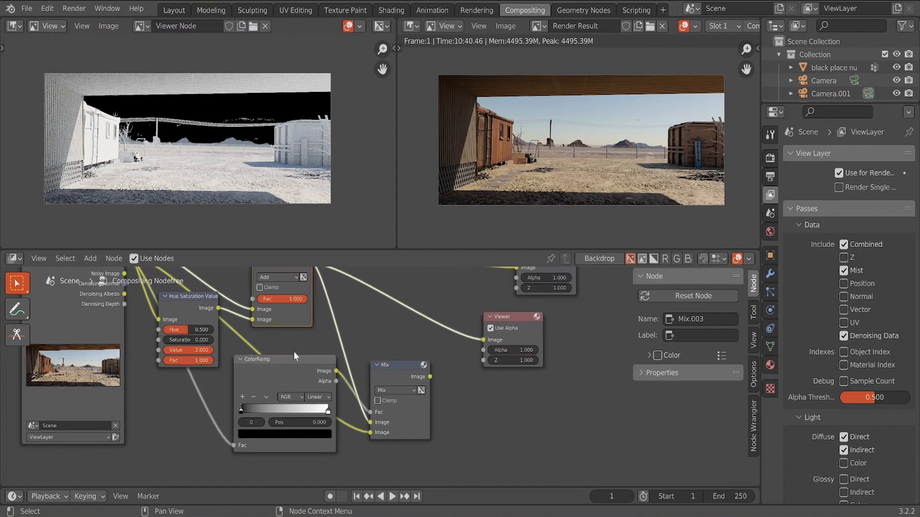
pyautogui.click(281, 375)
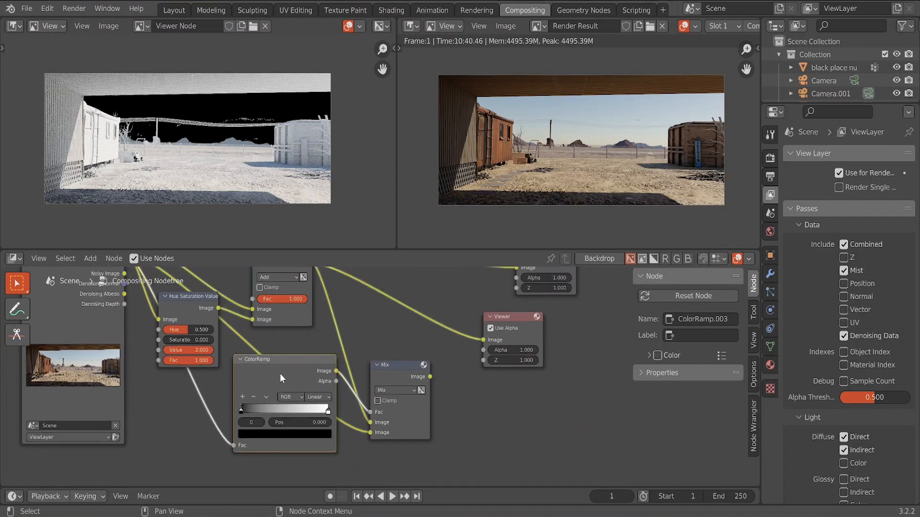
pyautogui.click(405, 372)
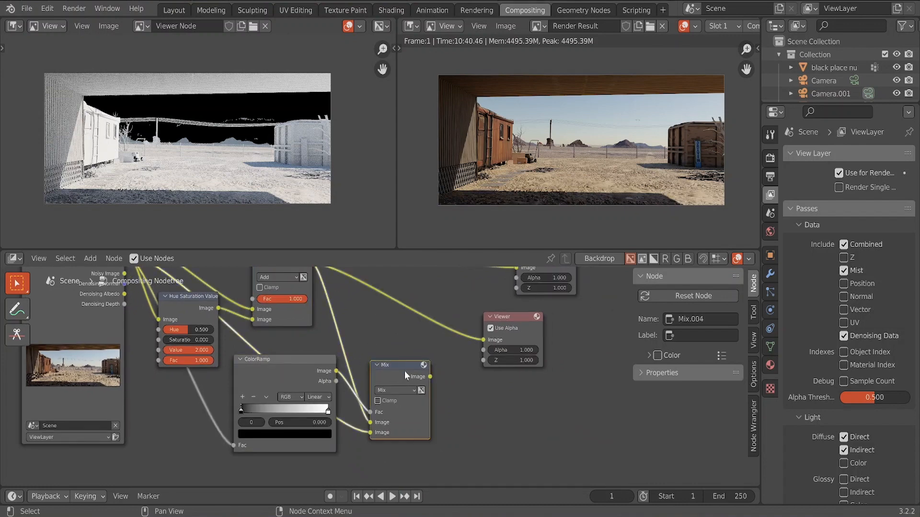
pyautogui.keyDown('ctrl'); pyautogui.keyDown('shift'); pyautogui.click(404, 371); pyautogui.keyUp('shift'); pyautogui.keyUp('ctrl')
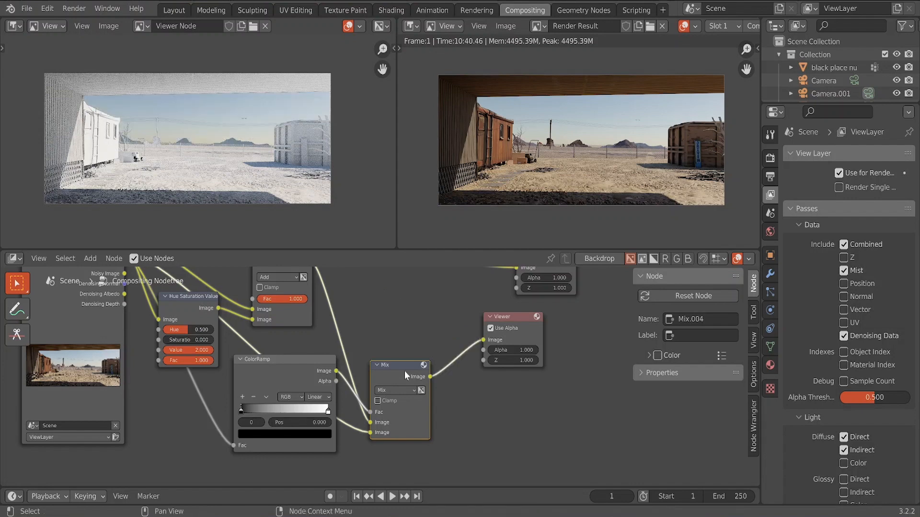
# Examine the clay preview up close, compare it with clay image .png in Photos, and return to Blender's compositor
pyautogui.scroll(3, 171, 134)
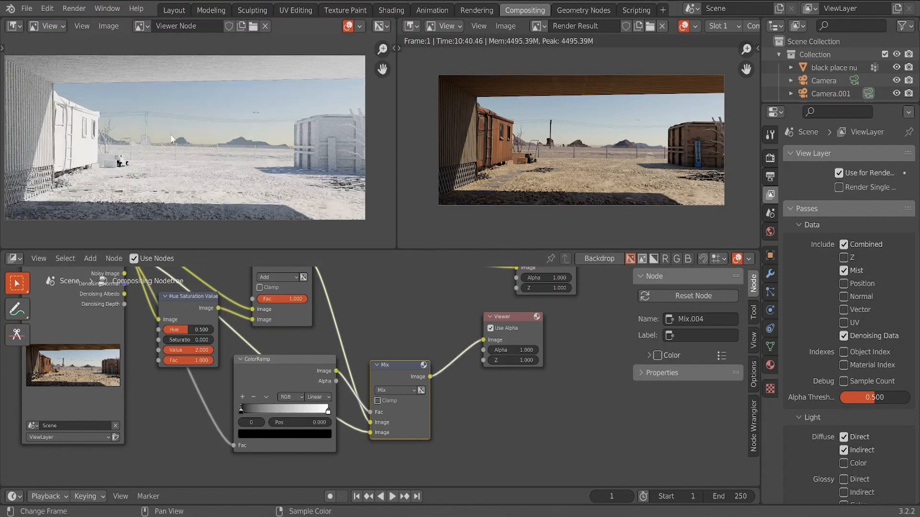
pyautogui.scroll(1, 171, 134)
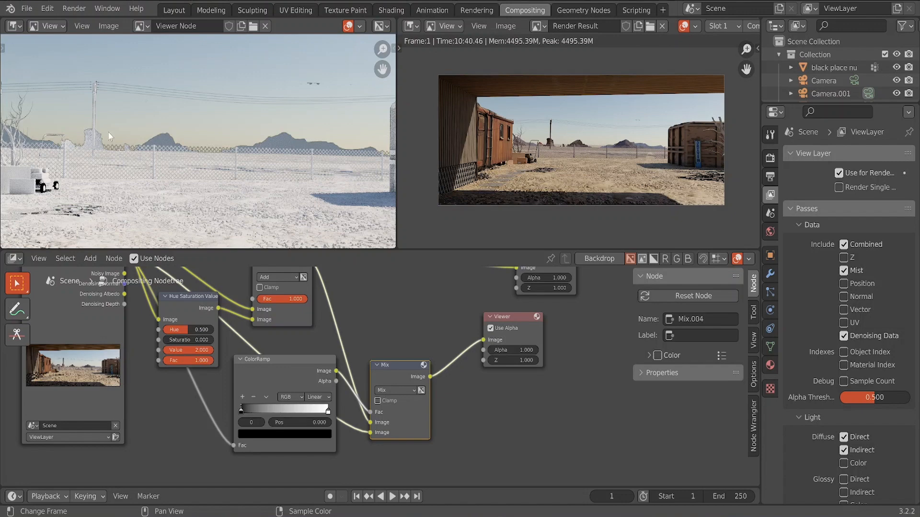
pyautogui.scroll(-5, 109, 137)
pyautogui.scroll(2, 173, 143)
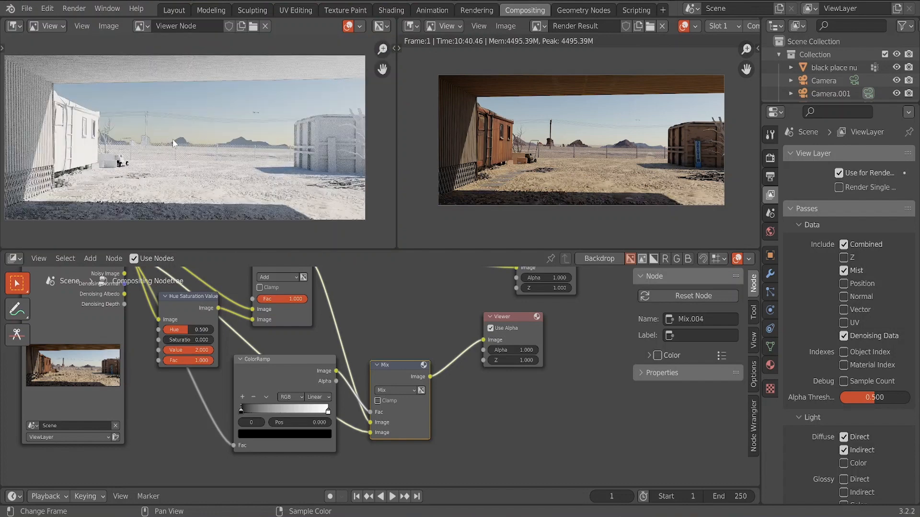
pyautogui.moveTo(562, 515)
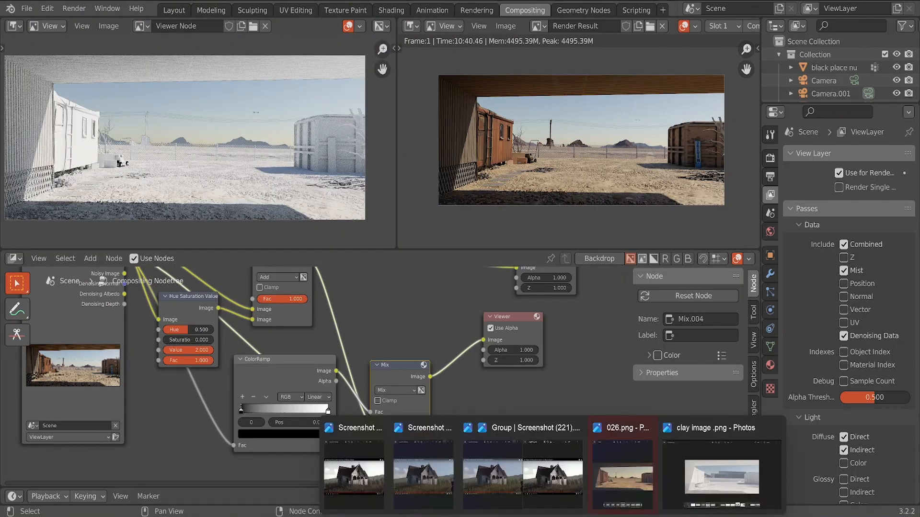
pyautogui.click(715, 491)
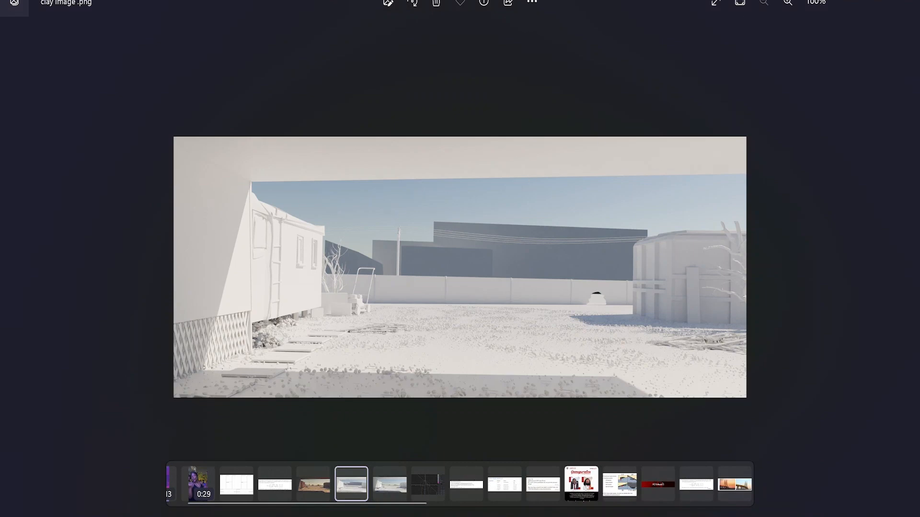
pyautogui.moveTo(609, 513)
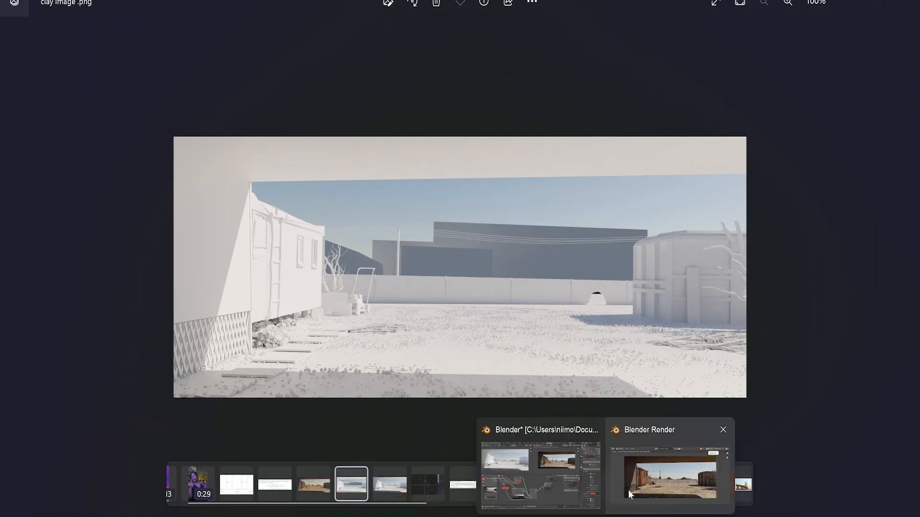
pyautogui.click(561, 478)
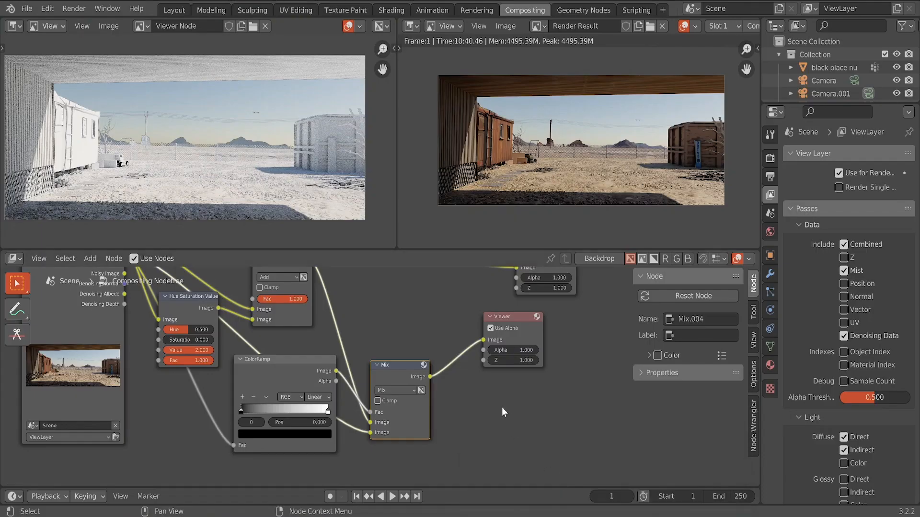
# Move the Viewer node farther from the Mix node and insert a Denoise node on the link between them
pyautogui.scroll(-3, 479, 412)
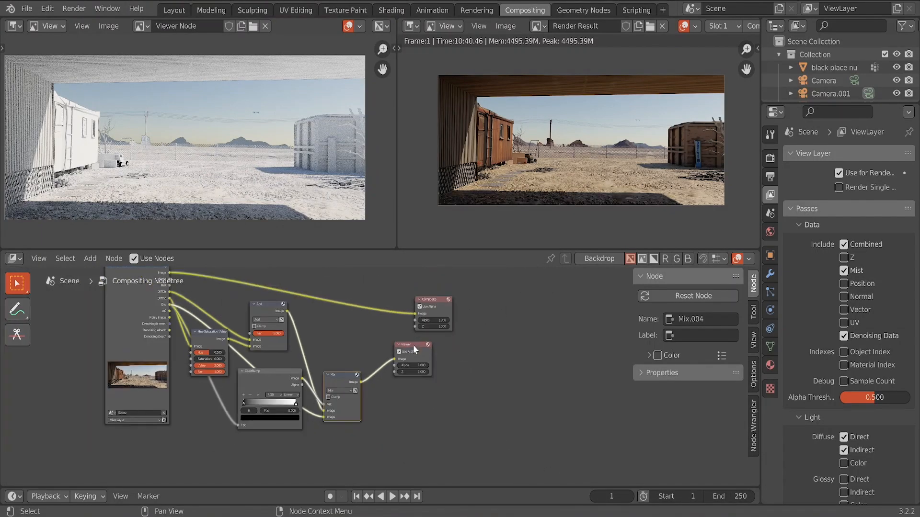
pyautogui.moveTo(422, 344); pyautogui.dragTo(514, 338)
pyautogui.scroll(5, 473, 416)
pyautogui.moveTo(479, 415); pyautogui.dragTo(379, 405, button='middle')
pyautogui.hotkey('shift', 'a')
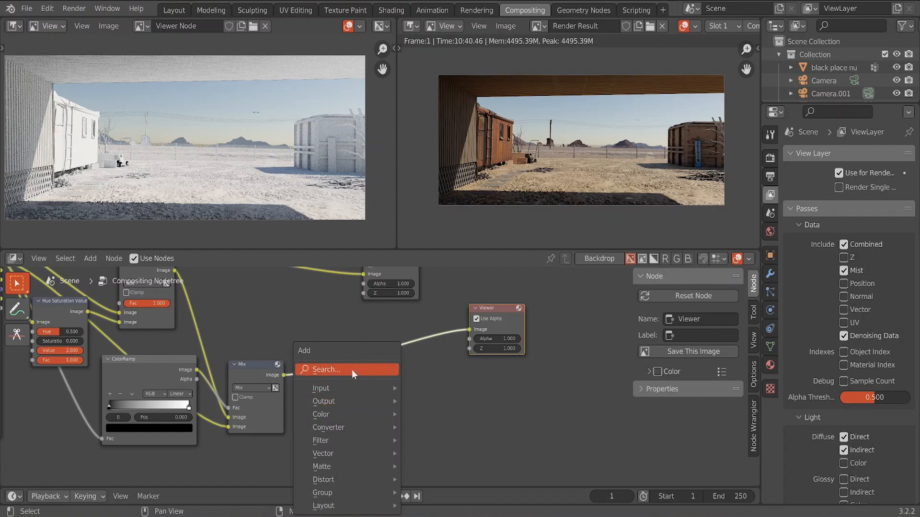
pyautogui.click(352, 370)
pyautogui.write('de')
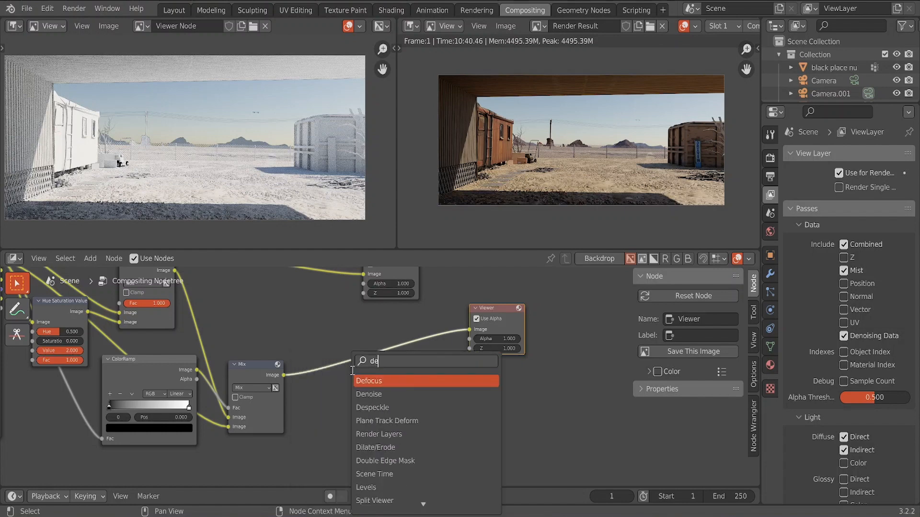
pyautogui.click(365, 396)
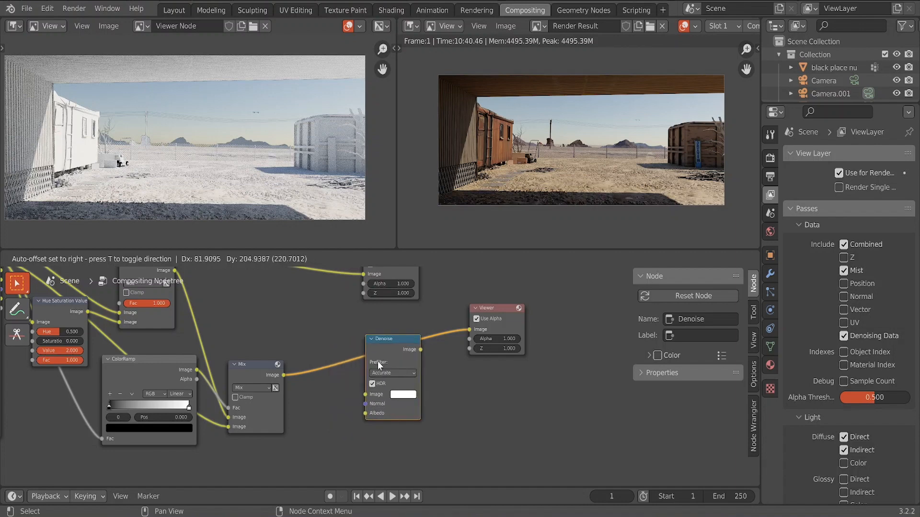
pyautogui.click(378, 361)
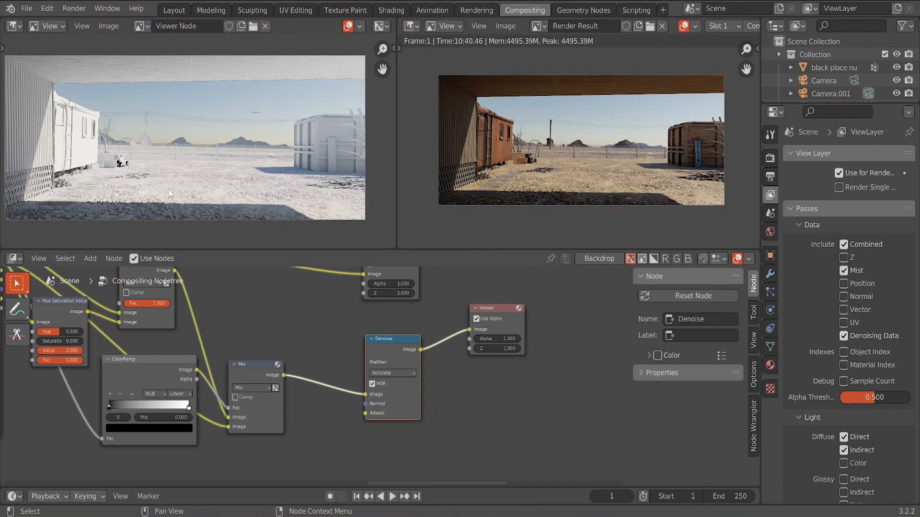
# Examine the denoised clay preview up close, checking the trailer, toy vehicle, fence, ground and distant hills
pyautogui.scroll(4, 155, 149)
pyautogui.scroll(-3, 107, 161)
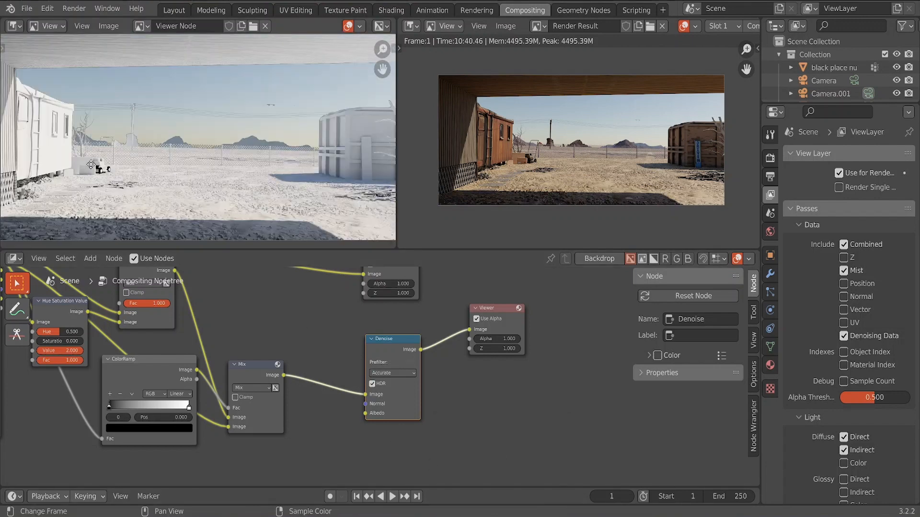
pyautogui.moveTo(106, 160); pyautogui.dragTo(140, 126, button='middle')
pyautogui.scroll(-2, 216, 126)
pyautogui.moveTo(217, 126); pyautogui.dragTo(203, 139, button='middle')
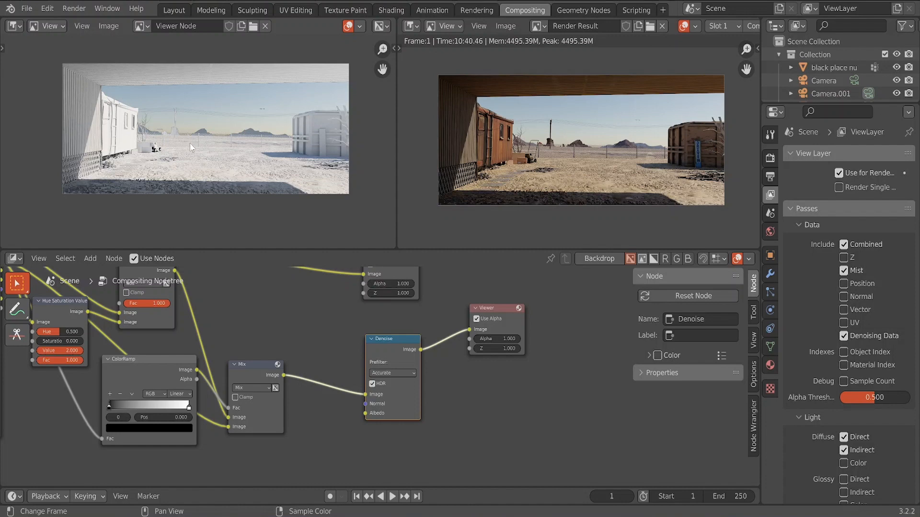
pyautogui.scroll(6, 204, 140)
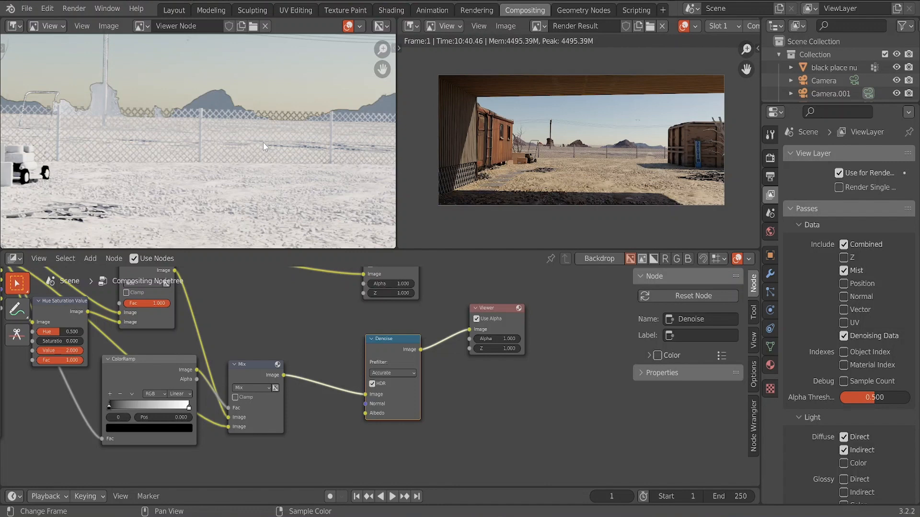
pyautogui.scroll(-1, 259, 147)
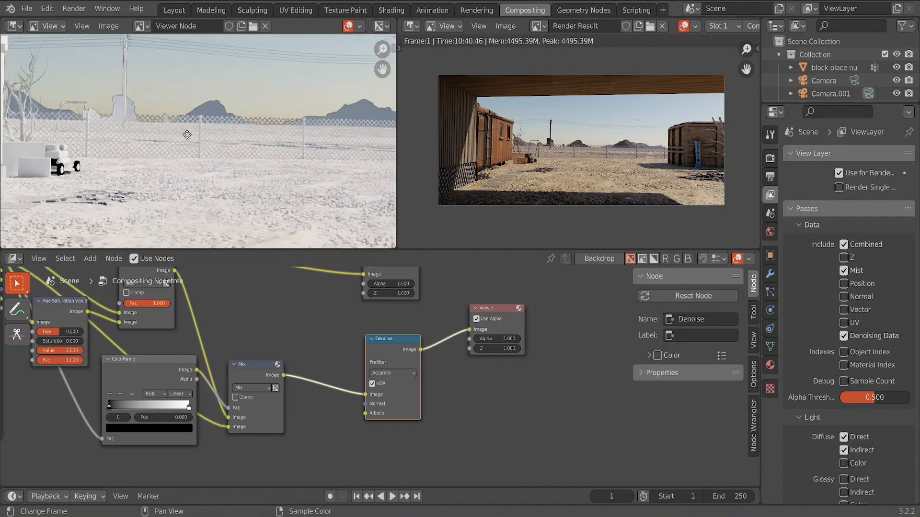
pyautogui.moveTo(187, 128); pyautogui.dragTo(209, 168, button='middle')
pyautogui.scroll(-2, 211, 161)
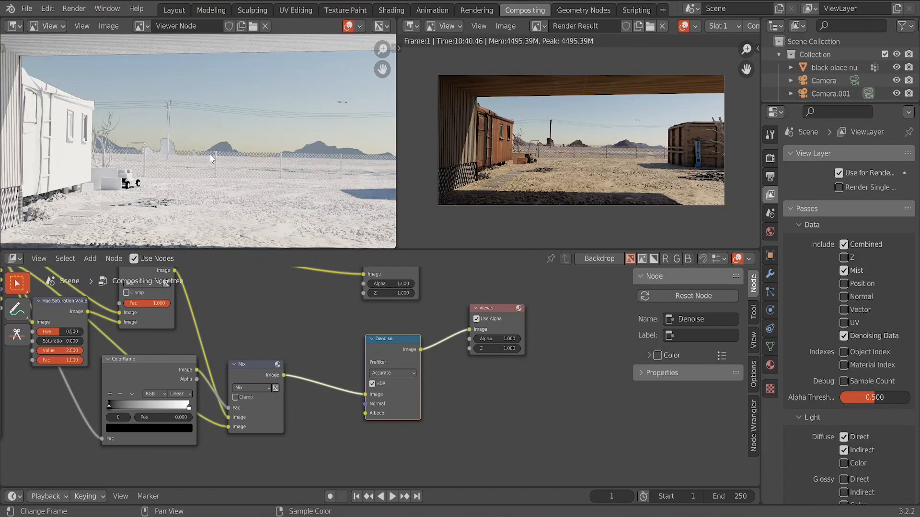
pyautogui.scroll(-3, 209, 159)
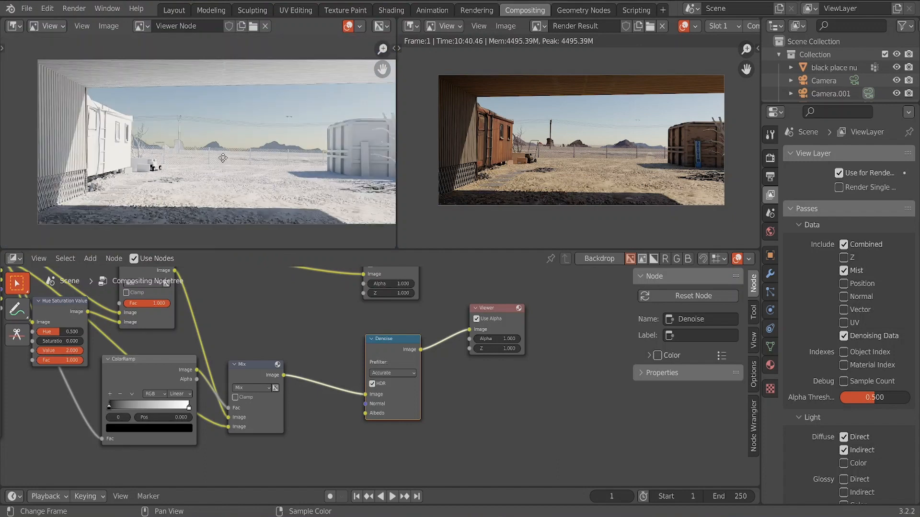